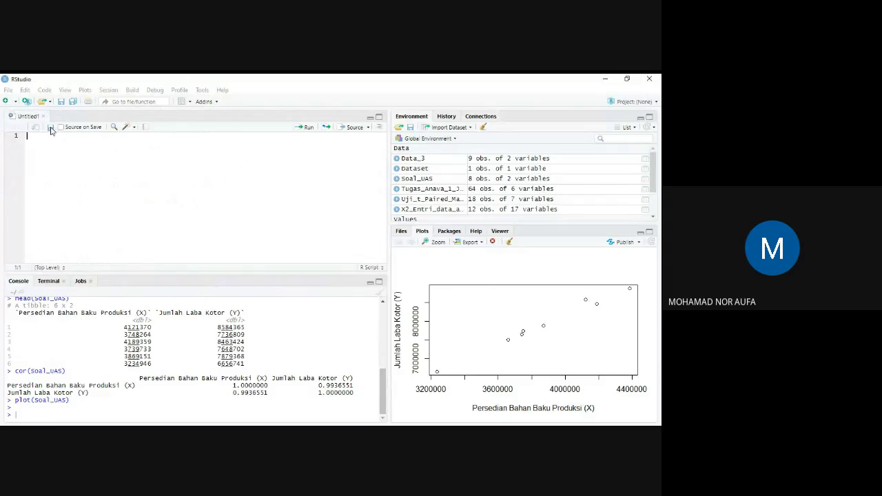
Save the empty script as "analisis korelasi" in the Documents folder and remove the current plot.
left_click(50, 128)
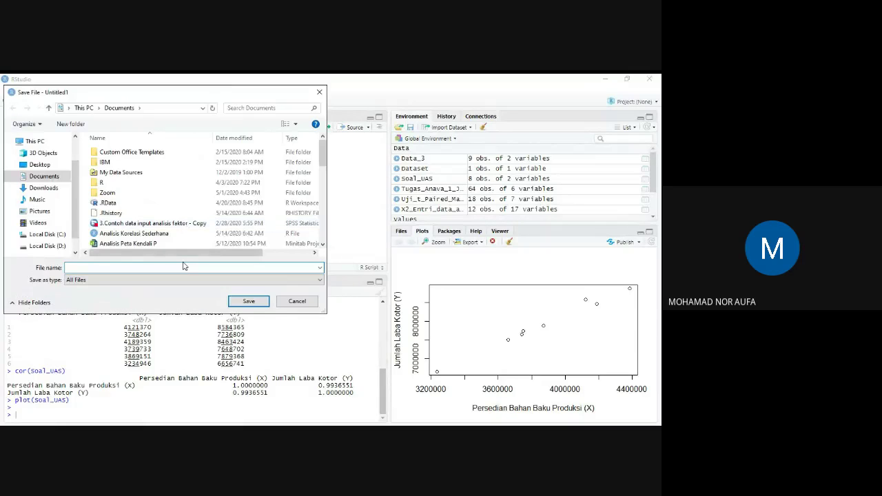
type("analisis korelasi")
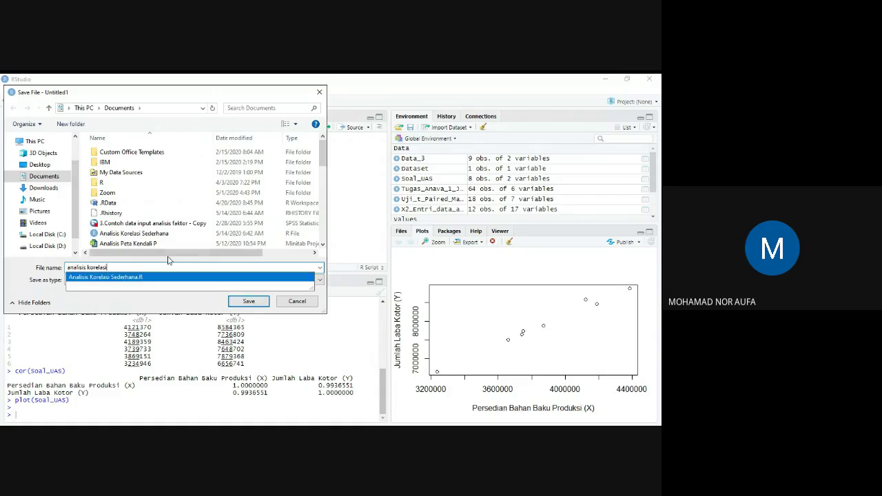
left_click(250, 306)
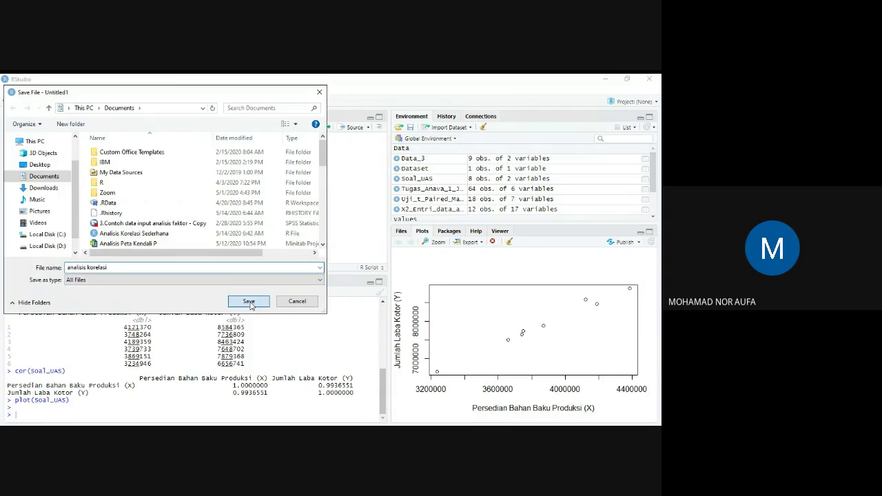
left_click(493, 243)
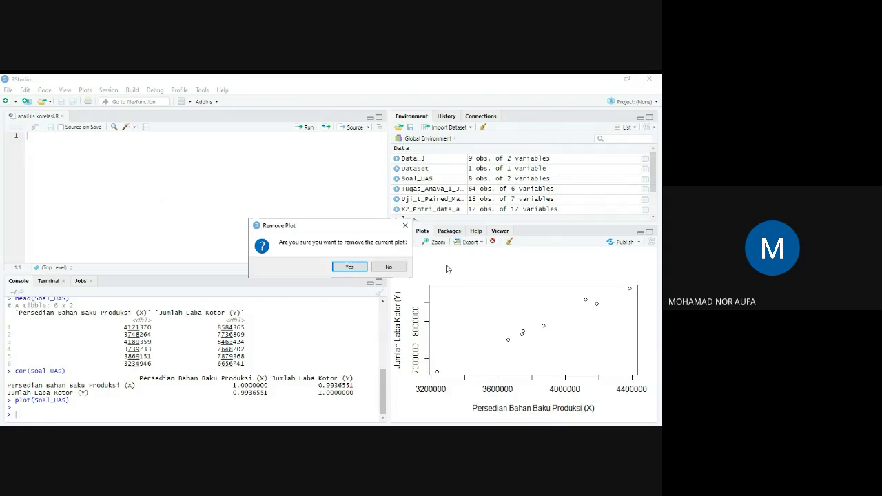
left_click(359, 271)
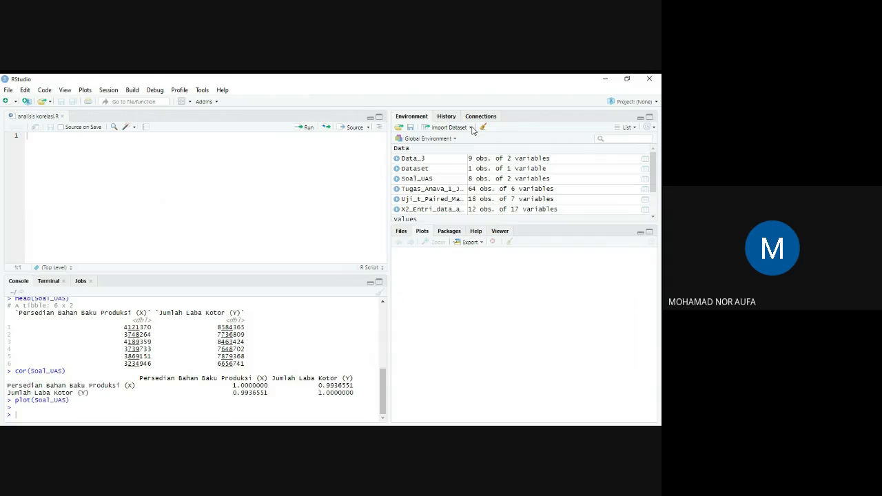
Import the recent Excel file Soal UAS.xlsx as the dataset Soal_UAS, keeping the default import options.
left_click(469, 129)
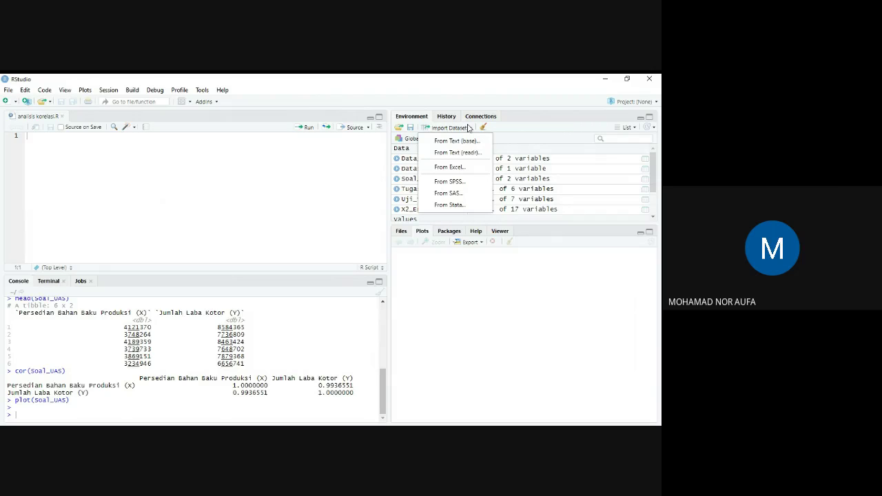
left_click(460, 168)
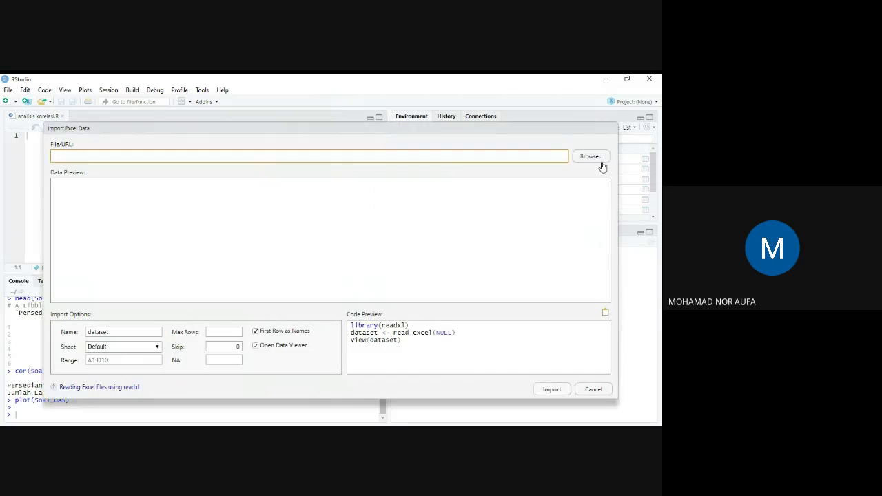
left_click(591, 157)
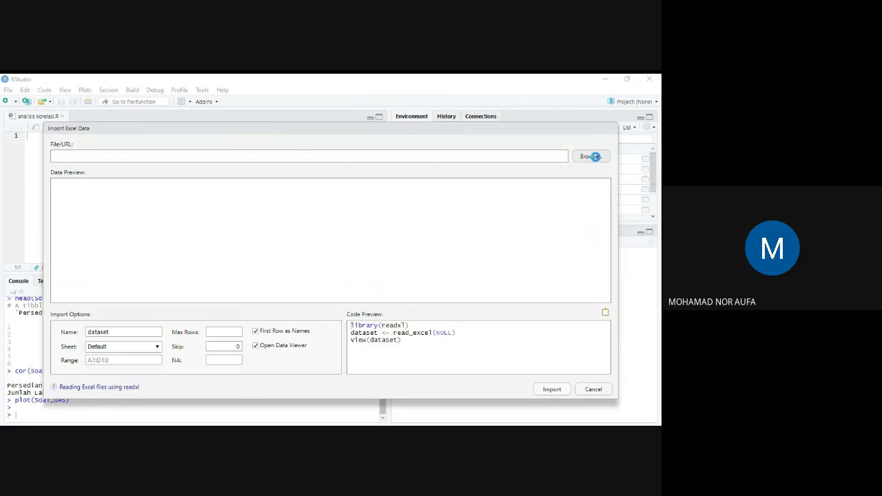
left_click(41, 203)
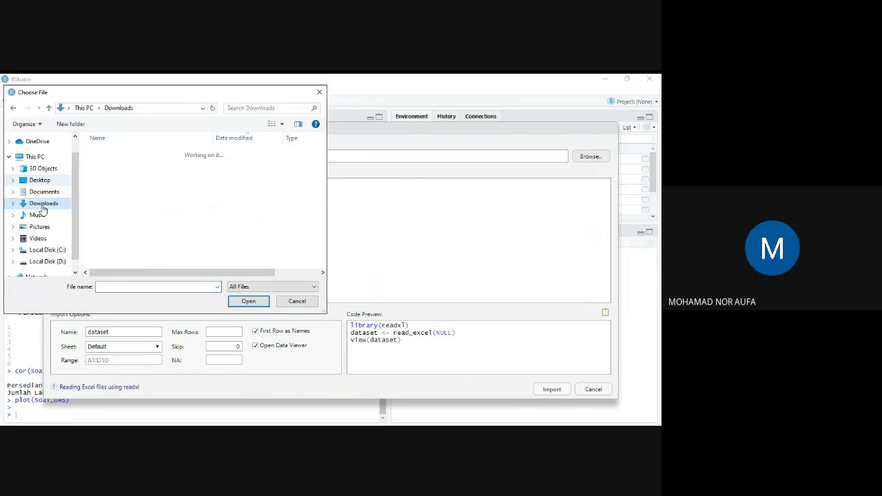
left_click(43, 146)
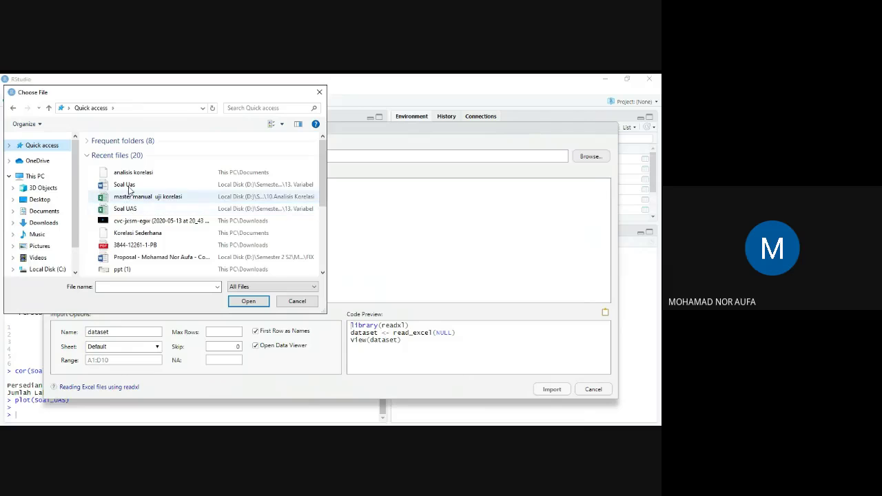
left_click(142, 208)
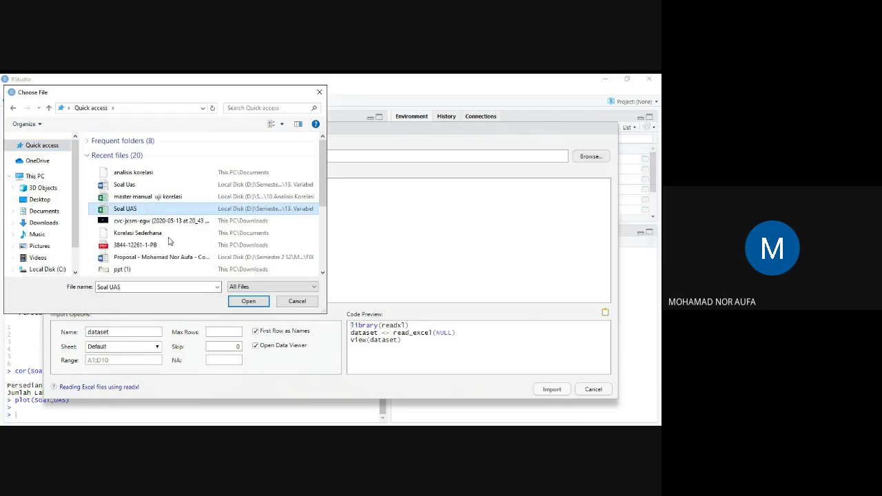
left_click(249, 301)
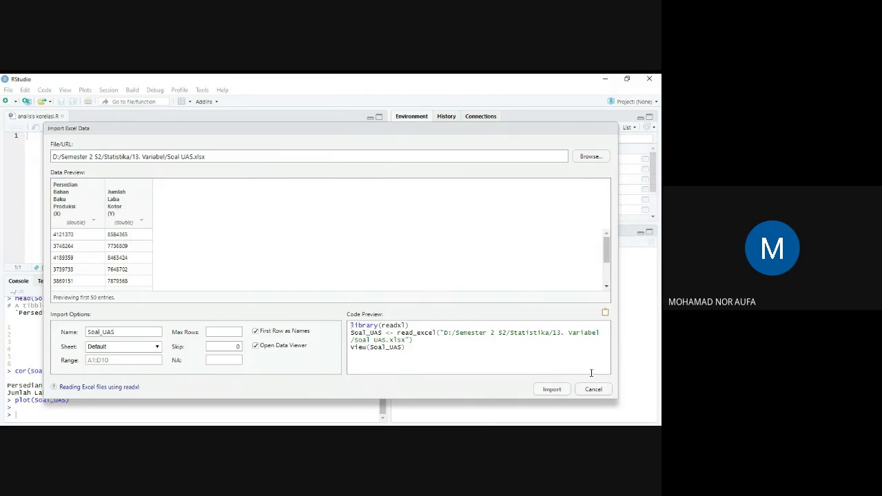
left_click(565, 396)
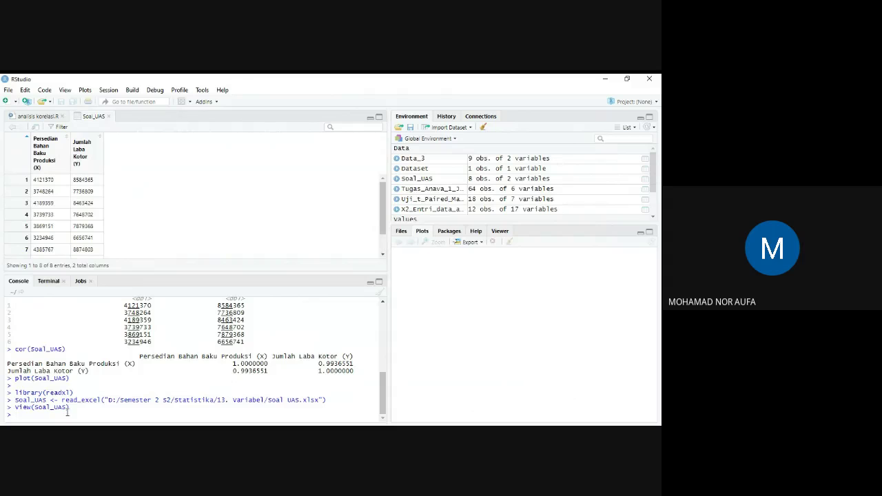
Copy the console's library(readxl), read_excel and View(Soal_UAS) commands into the analisis korelasi script and delete the leading > prompt from each line.
left_click_drag(74, 408, 6, 393)
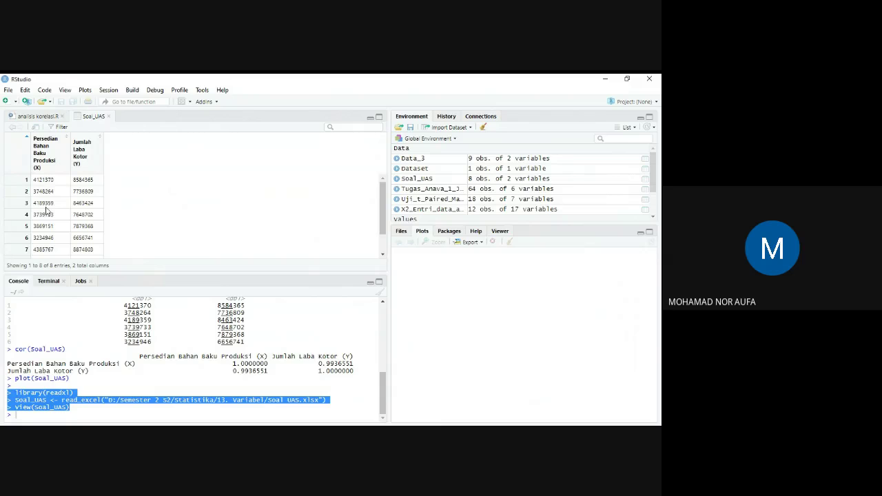
left_click(41, 116)
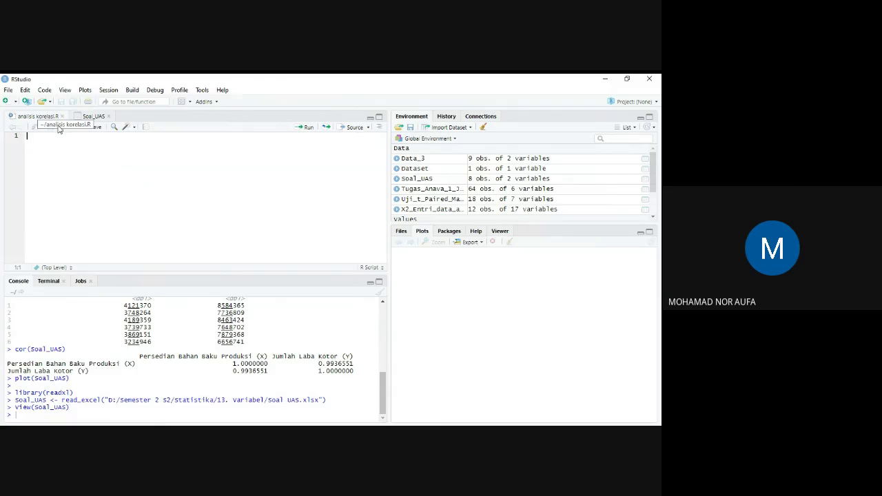
type("> library(readxl) > Soal_UAS <- read_excel(\"D:/Semester 2 S2/Statistika/13. Variabel/Soal UAS.xlsx\") > View(Soal_UAS)")
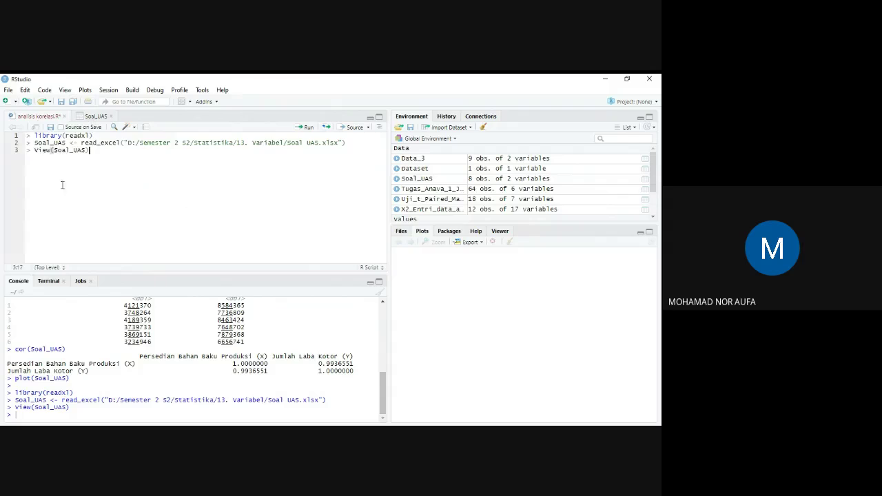
left_click(33, 150)
key("BackSpace")
key("BackSpace")
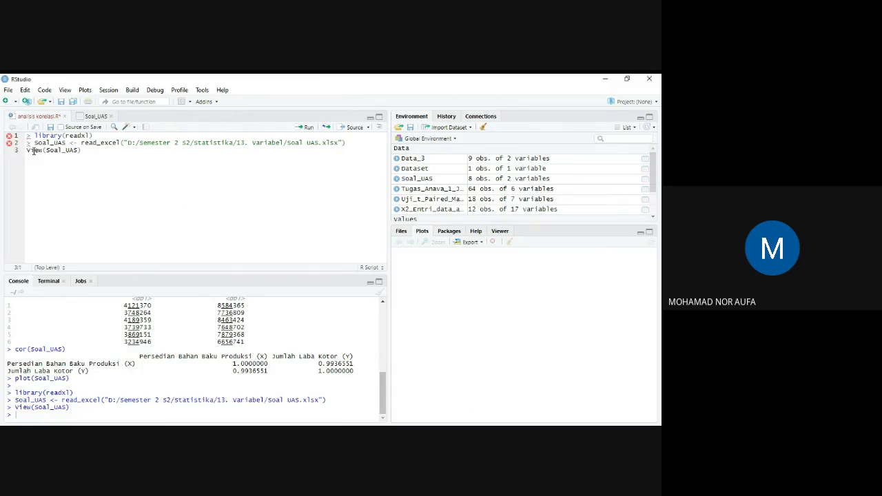
left_click(34, 143)
key("BackSpace")
key("BackSpace")
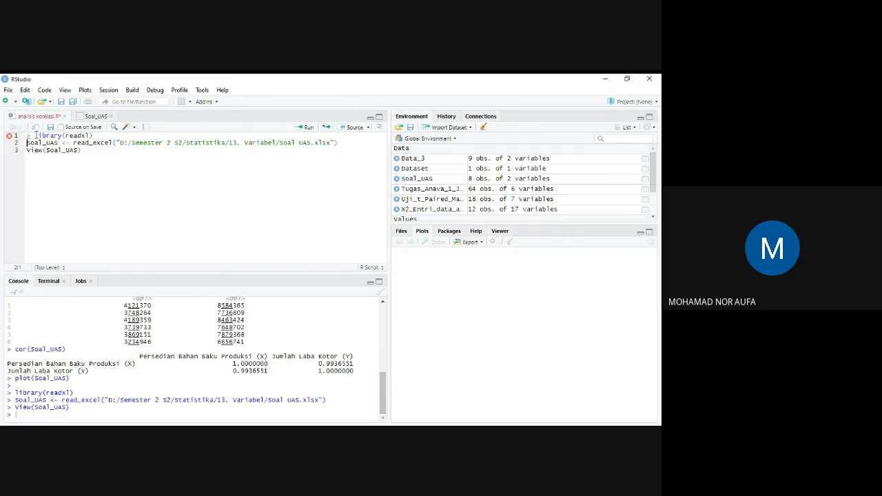
key("BackSpace")
key("BackSpace")
Add head(Soal_UAS) as a new line after View(Soal_UAS) in the script and run only that line.
left_click(85, 153)
key("Return")
type("Head")
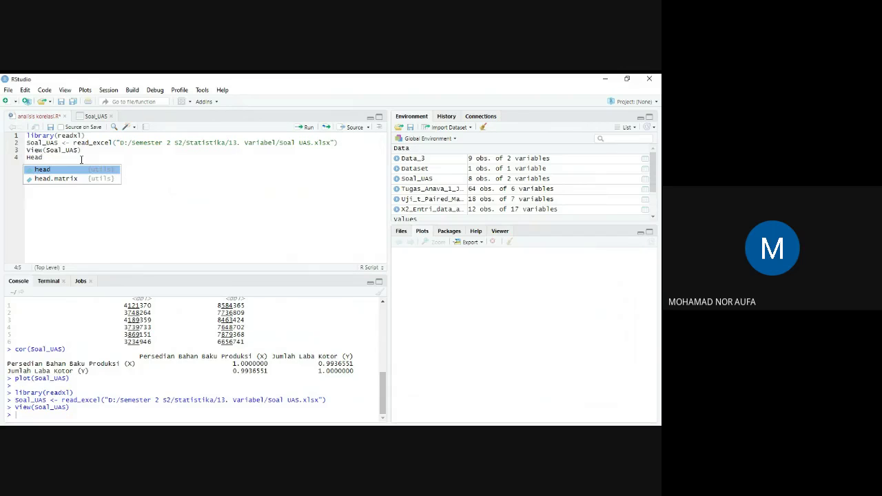
key("Return")
type("soal")
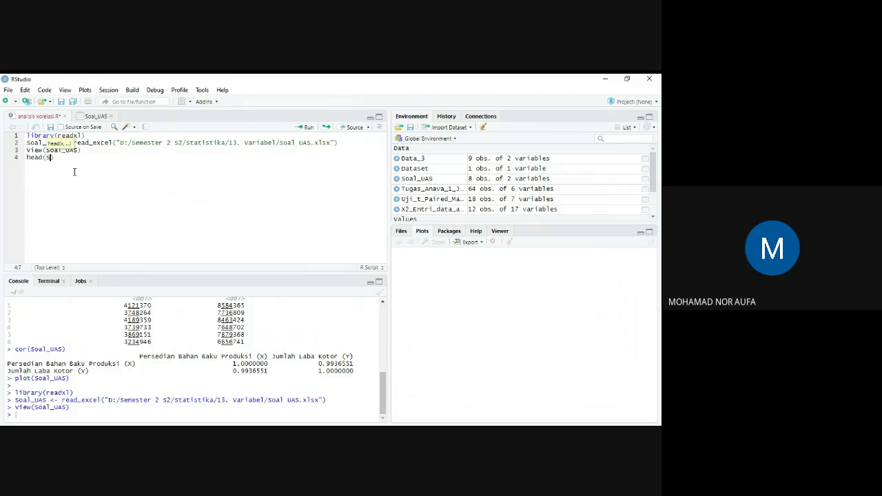
key("Return")
left_click_drag(131, 158, 21, 157)
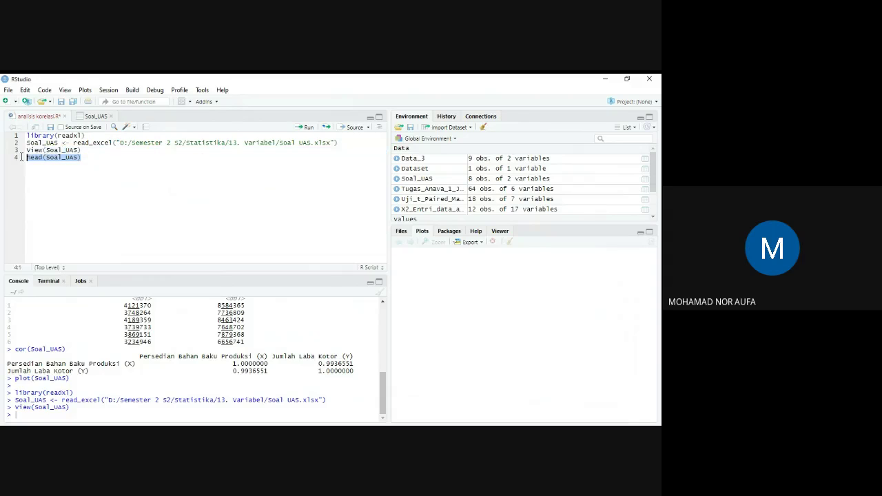
left_click(304, 128)
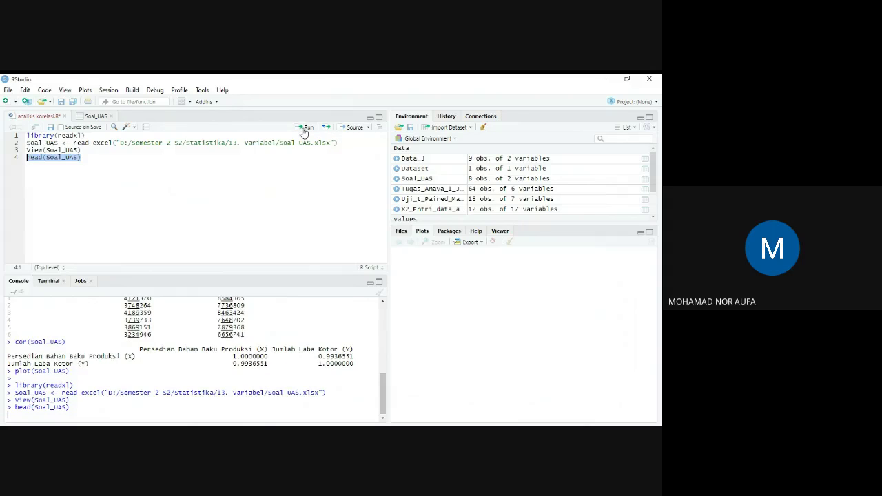
Add cor(Soal_UAS) below the head line in the script and run only that line to compute the correlation.
left_click(82, 158)
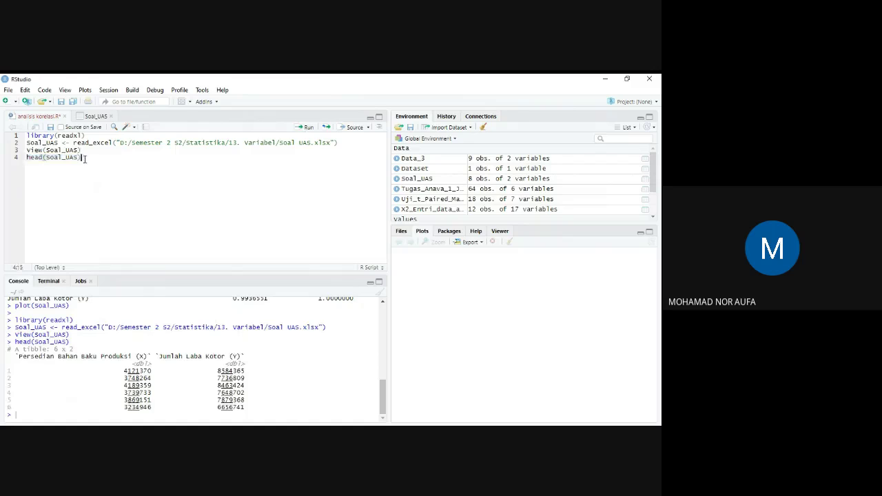
key("Return")
type("cor")
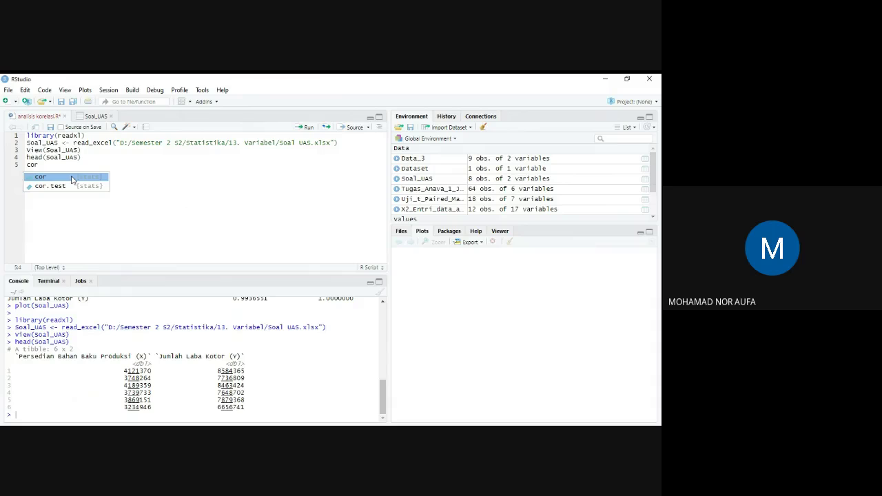
left_click(72, 178)
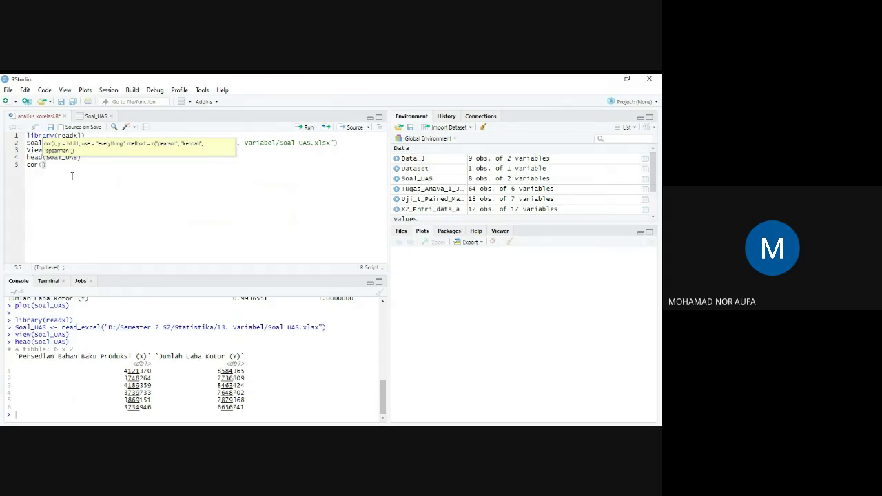
type("Soal")
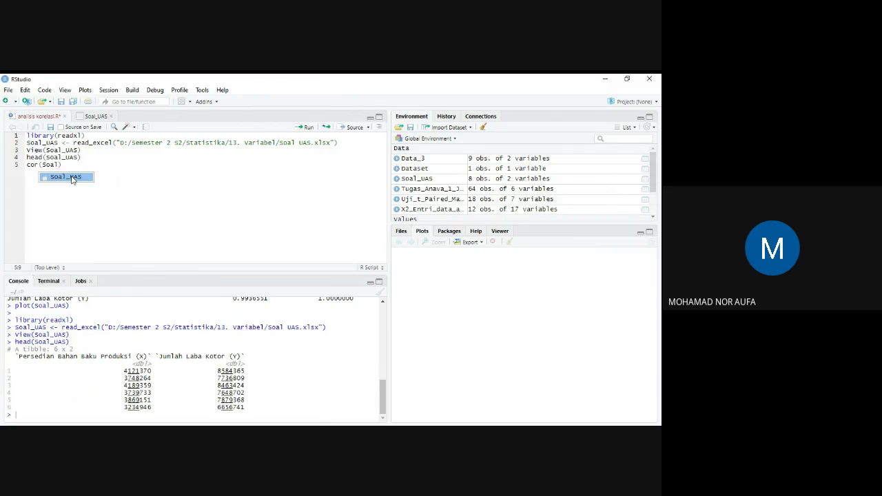
left_click(72, 178)
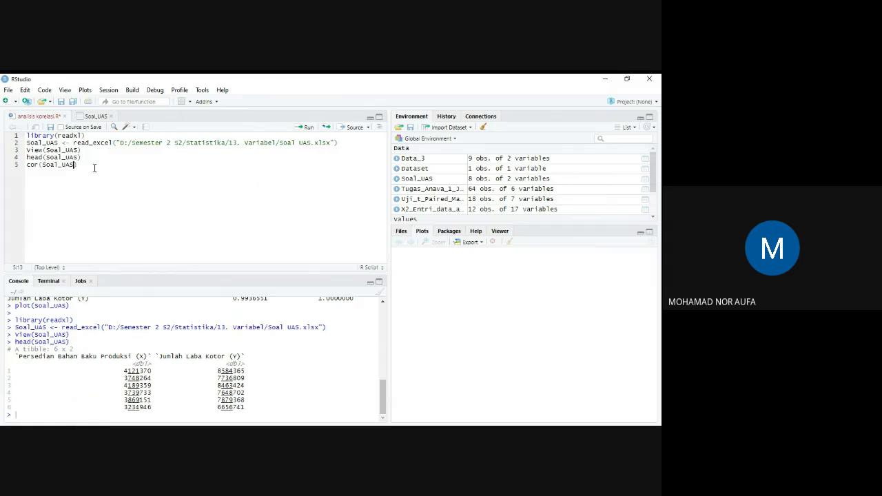
left_click_drag(78, 165, 28, 168)
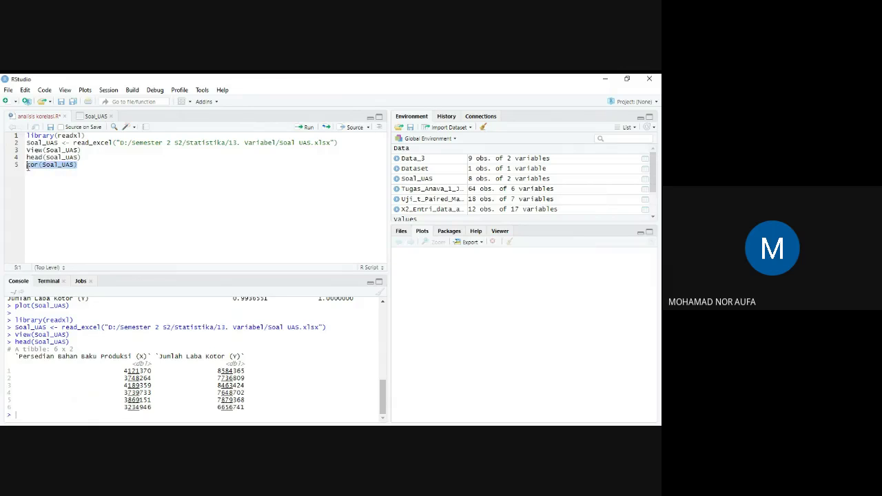
left_click(310, 128)
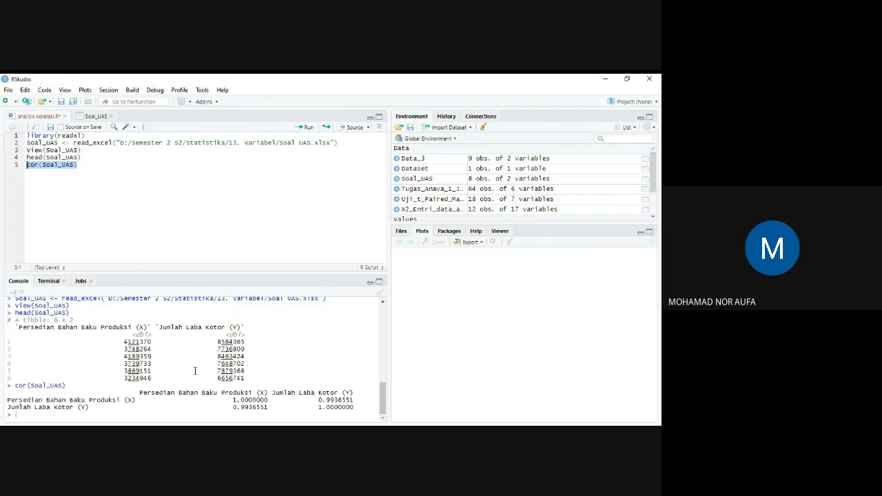
Add plot(Soal_UAS) below the cor line in the script and run only that line to draw the scatter plot.
left_click(88, 172)
key("Return")
type("ploy")
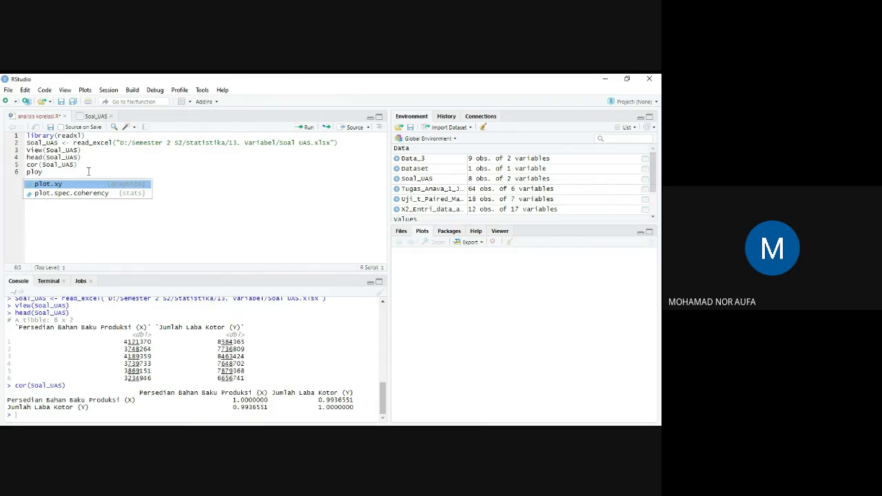
key("BackSpace")
type("t")
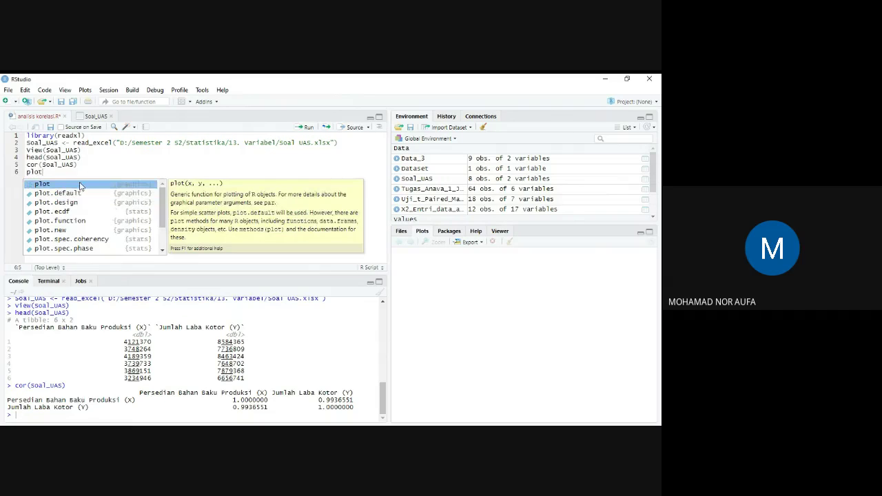
left_click(80, 185)
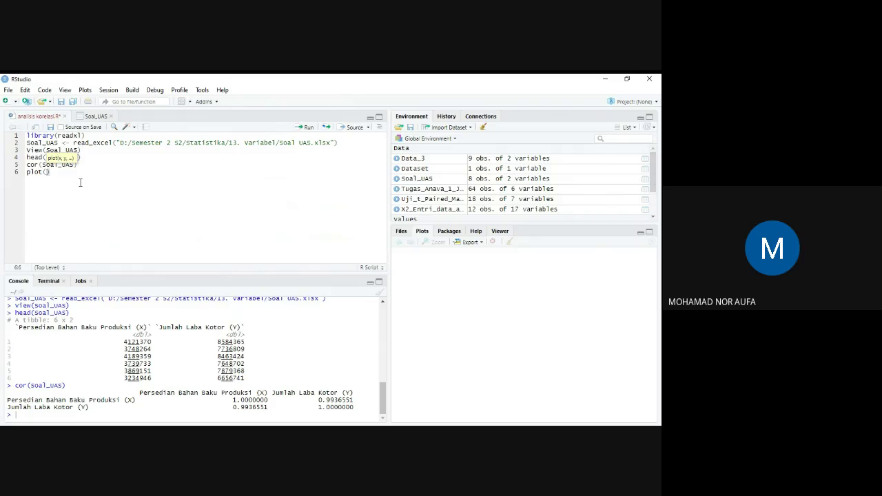
type("Soal")
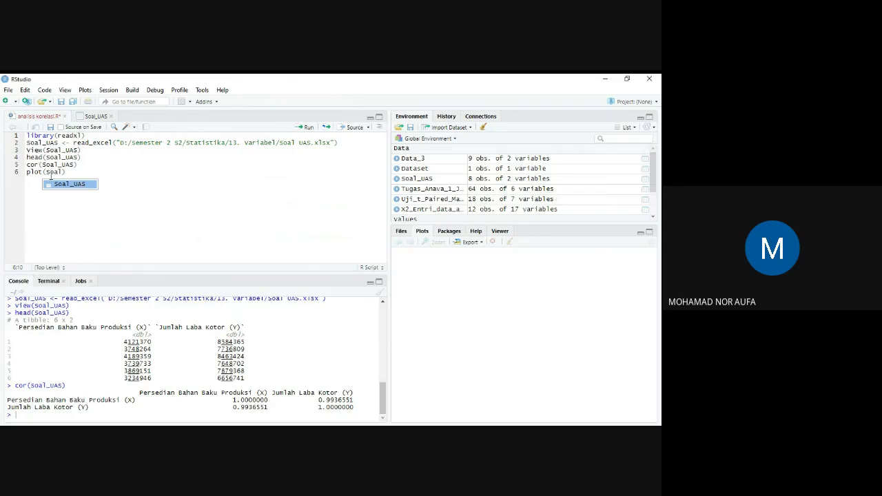
left_click(68, 184)
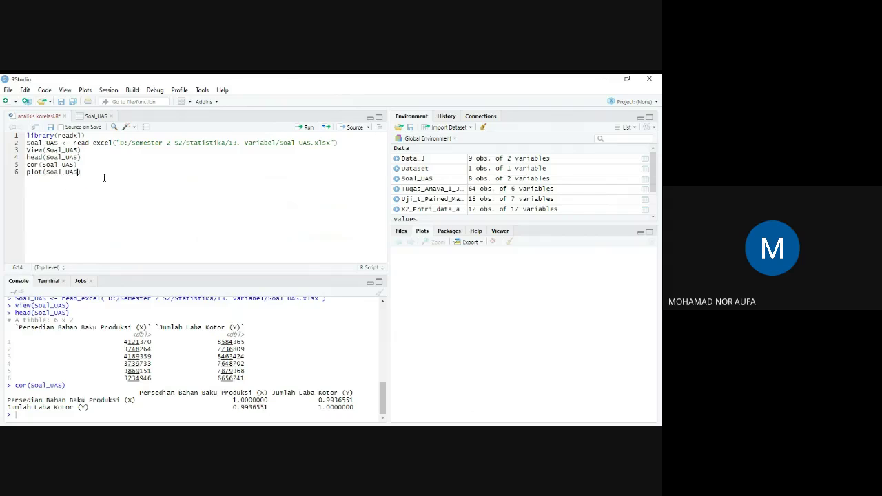
left_click_drag(81, 172, 21, 173)
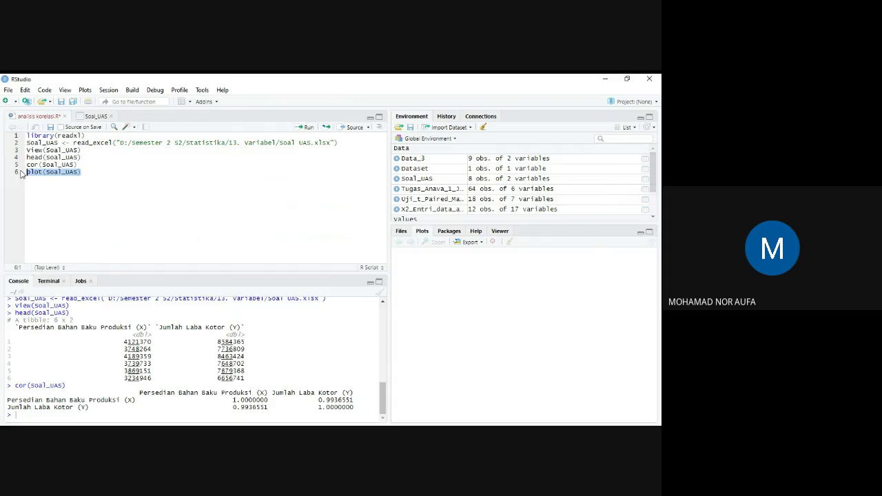
left_click(307, 129)
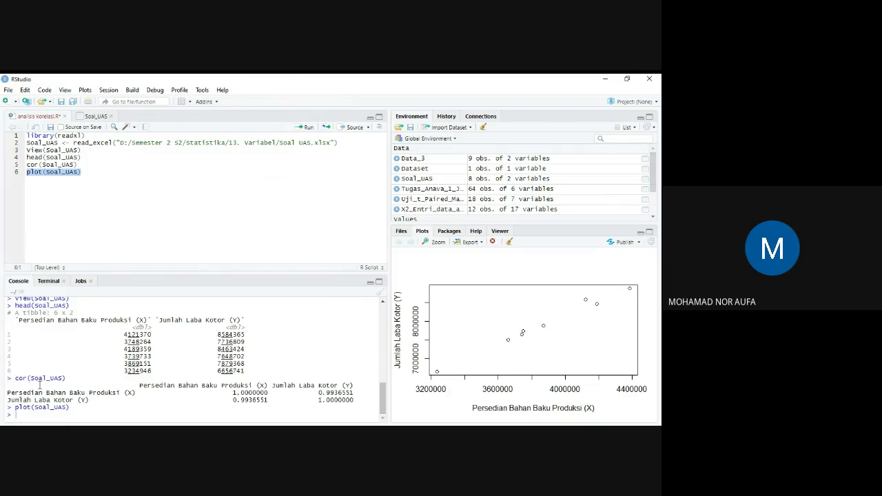
Copy the console's correlation matrix into the Soal Uas Word document after the existing chart and remove the leading spaces before its heading line.
left_click_drag(147, 379, 149, 398)
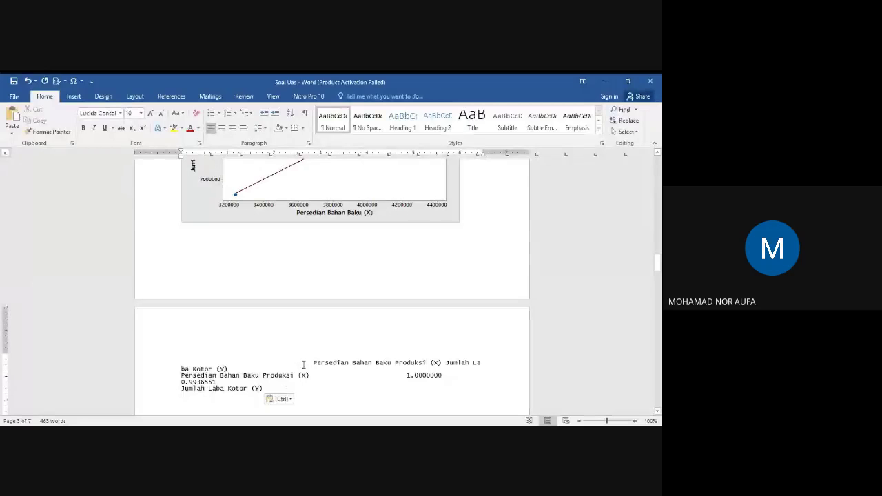
key("BackSpace")
key("BackSpace")
key("BackSpace")
key("BackSpace")
key("BackSpace")
key("BackSpace")
key("BackSpace")
key("BackSpace")
key("BackSpace")
key("BackSpace")
key("BackSpace")
key("BackSpace")
key("BackSpace")
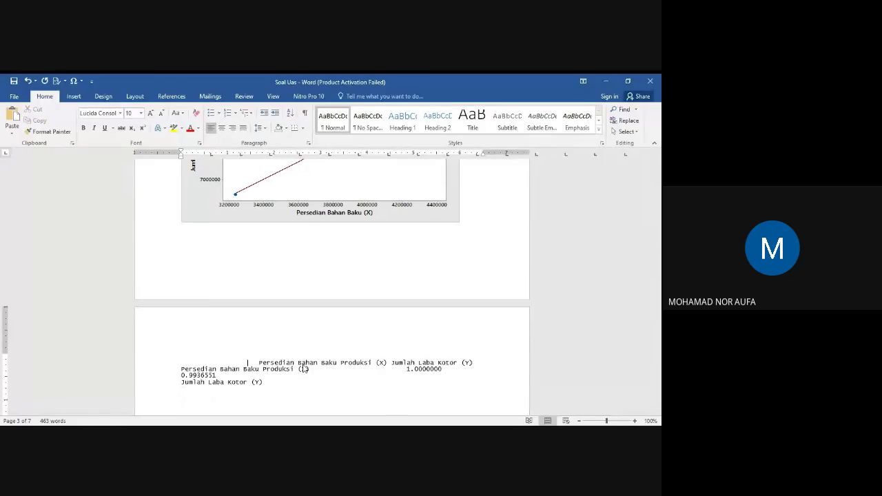
key("BackSpace")
key("BackSpace")
key("BackSpace")
key("BackSpace")
key("BackSpace")
key("BackSpace")
key("BackSpace")
key("BackSpace")
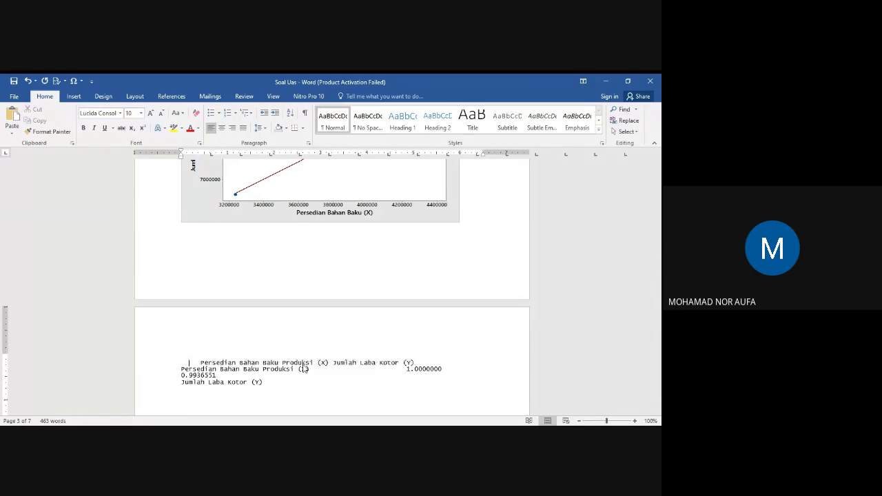
key("BackSpace")
key("BackSpace")
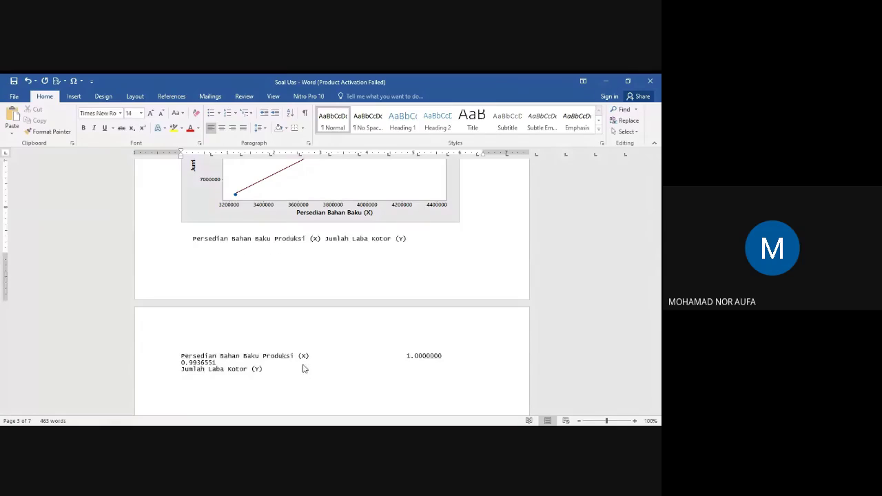
key("ctrl+z")
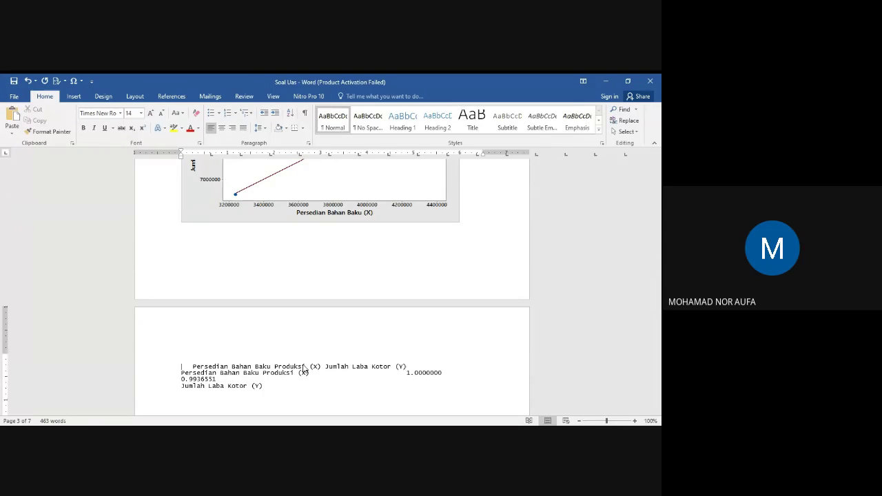
key("Delete")
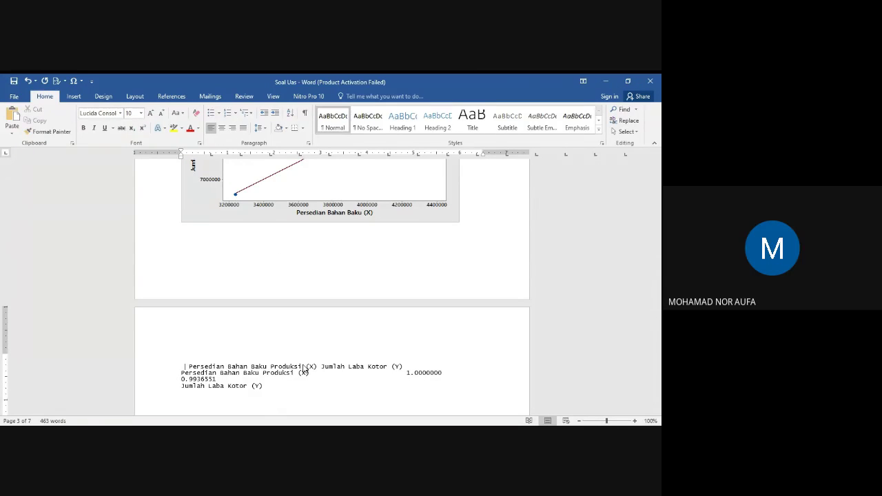
key("BackSpace")
key("BackSpace")
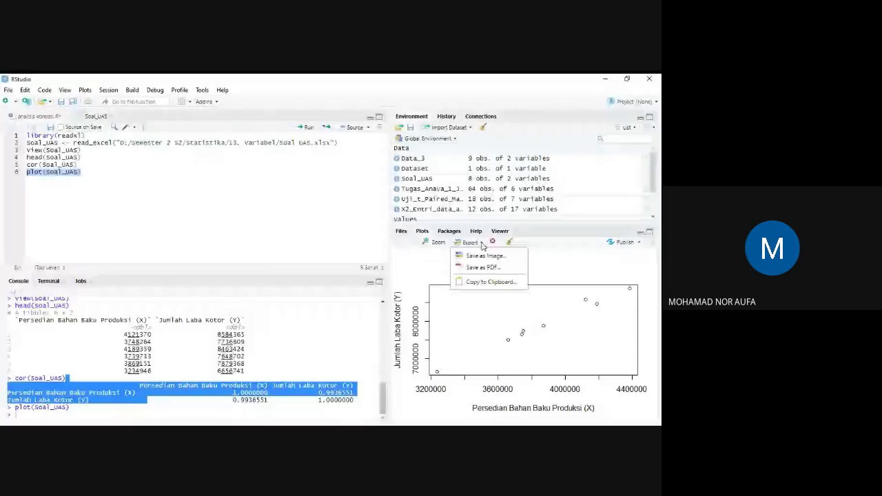
Export the RStudio scatter plot as a PNG image to the Downloads folder, naming it Korelasi sederhana.
left_click(485, 256)
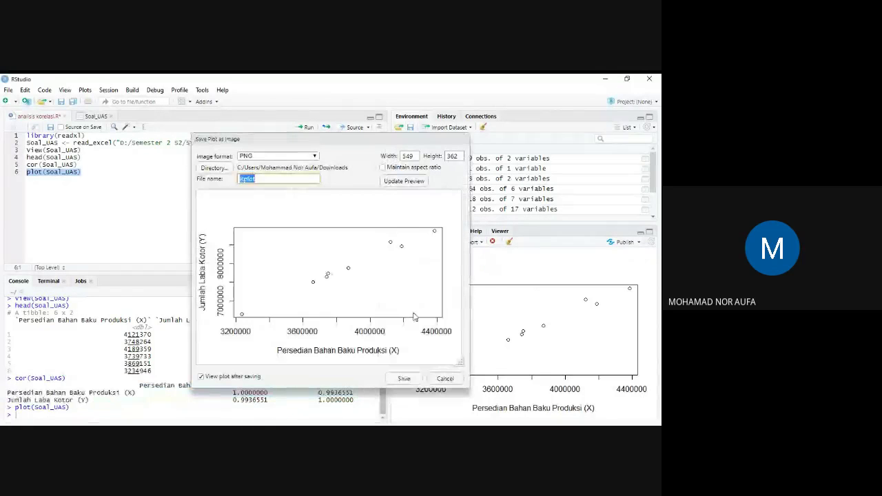
left_click(267, 177)
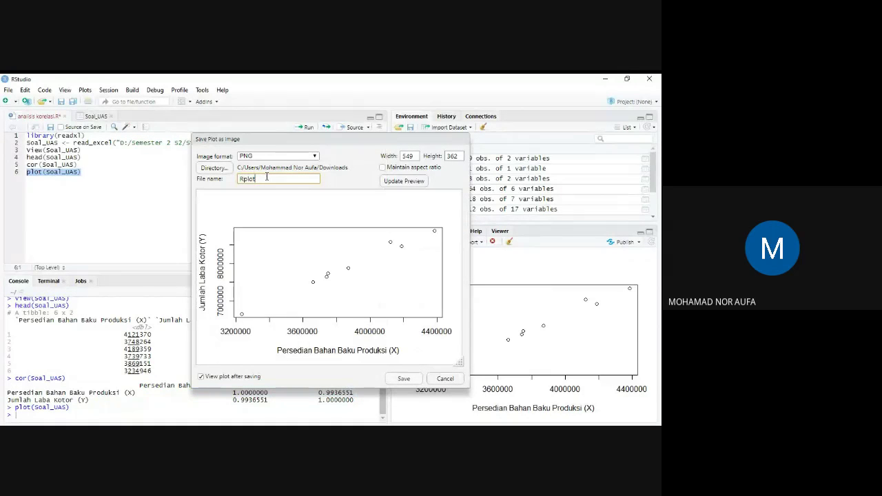
key("BackSpace")
key("BackSpace")
key("BackSpace")
key("BackSpace")
key("BackSpace")
type("Korelasi")
type(" sdr")
type("erhana")
left_click(405, 379)
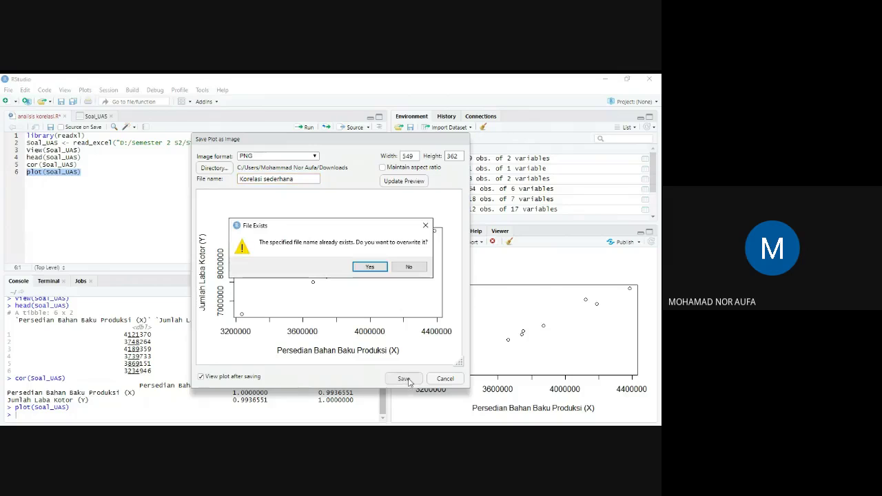
Dismiss overwriting the existing image and save the plot under the name Korelasi sederhana 1 instead.
left_click(425, 225)
left_click(303, 175)
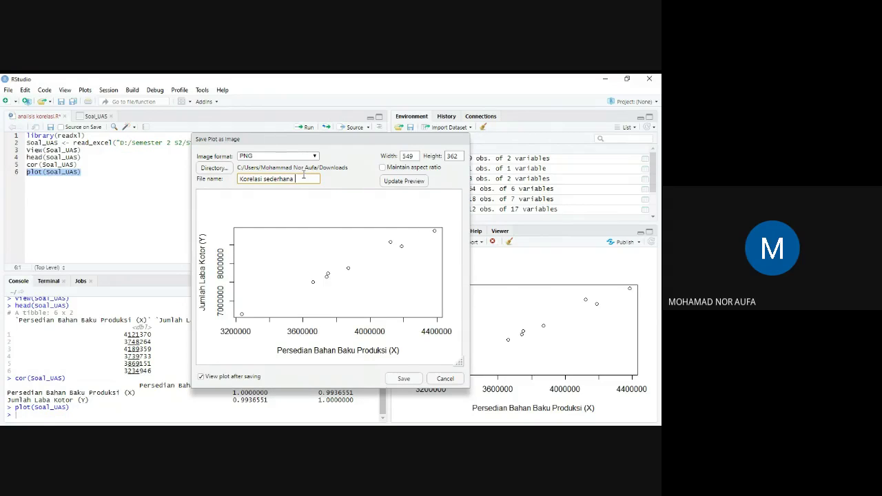
type("1")
left_click(405, 379)
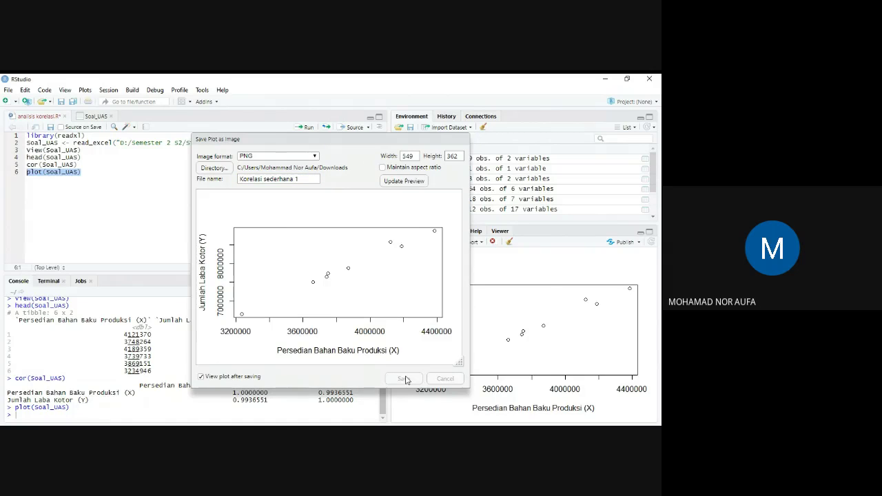
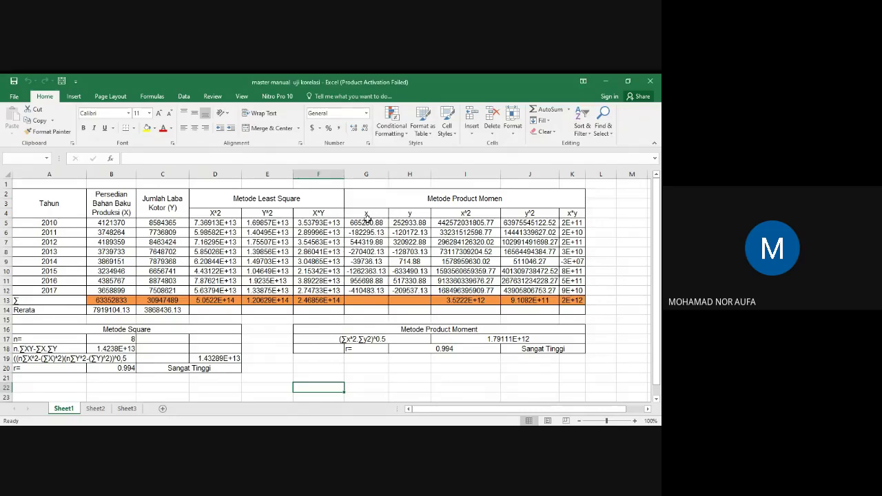
Copy the Metode Square and Metode Product Moment result tables from the Excel sheet and paste them below the scatter plot in the Word document.
left_click(370, 221)
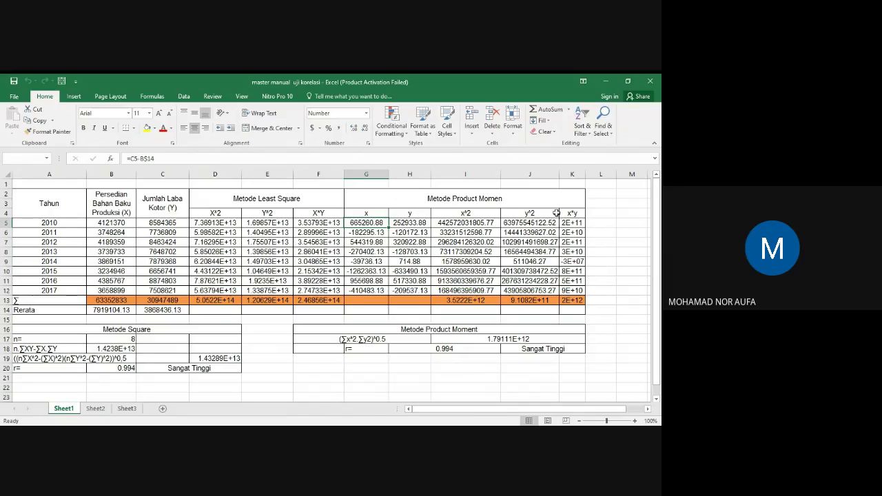
left_click(600, 222)
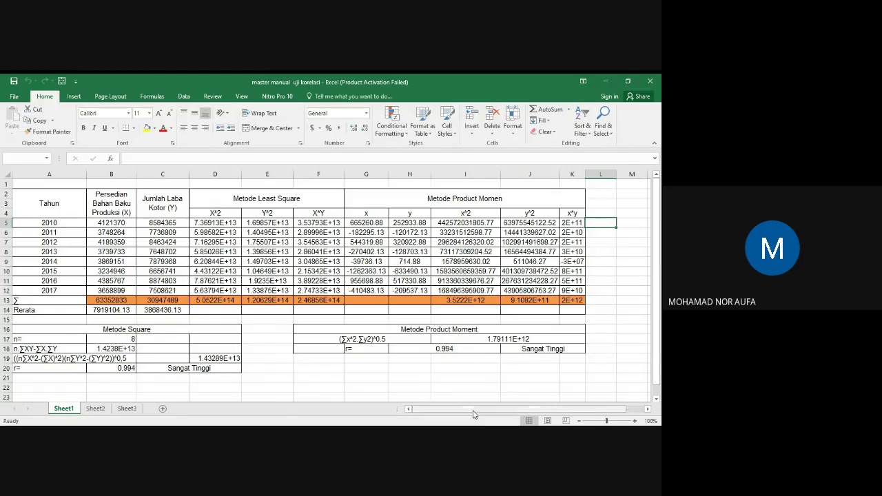
left_click_drag(77, 329, 429, 368)
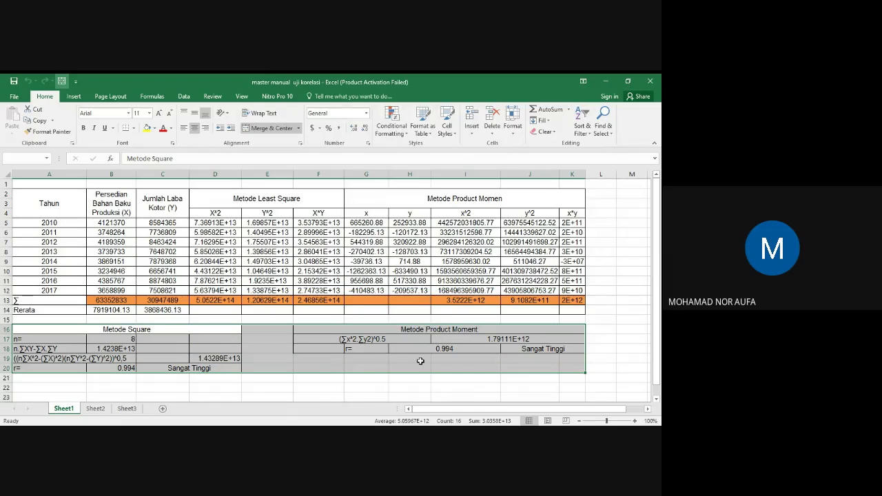
right_click(383, 348)
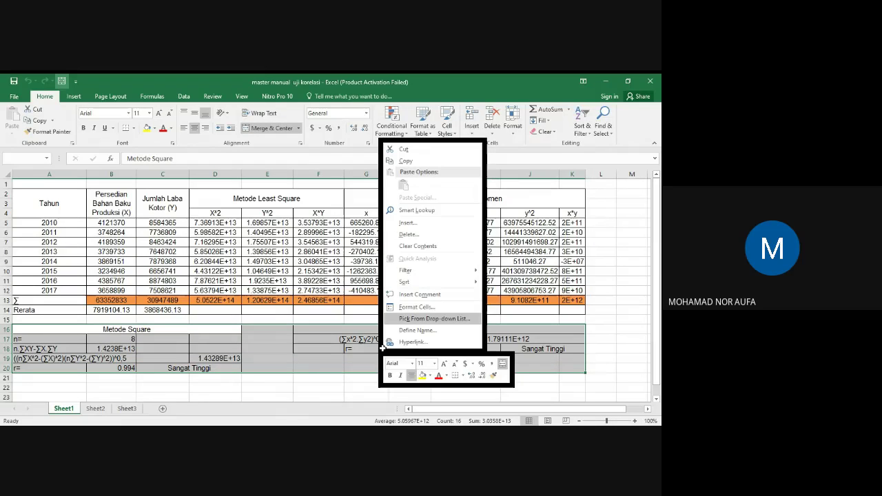
left_click(406, 160)
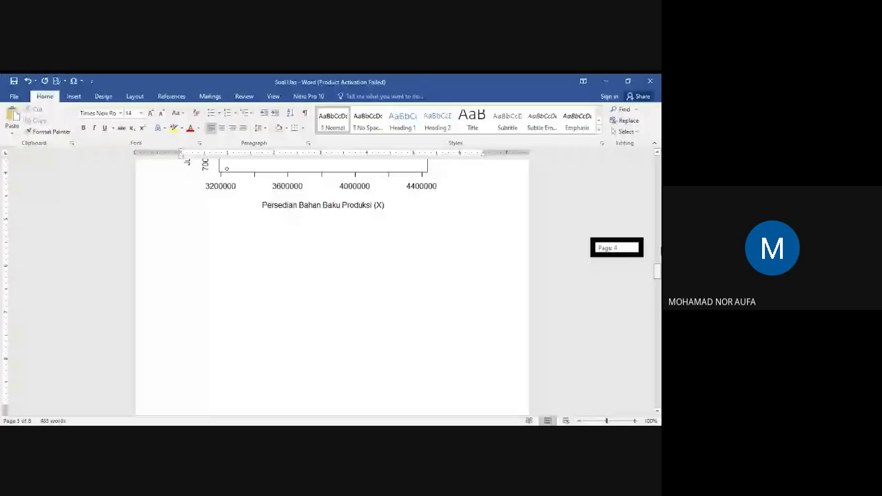
left_click(160, 241)
right_click(196, 242)
key("Escape")
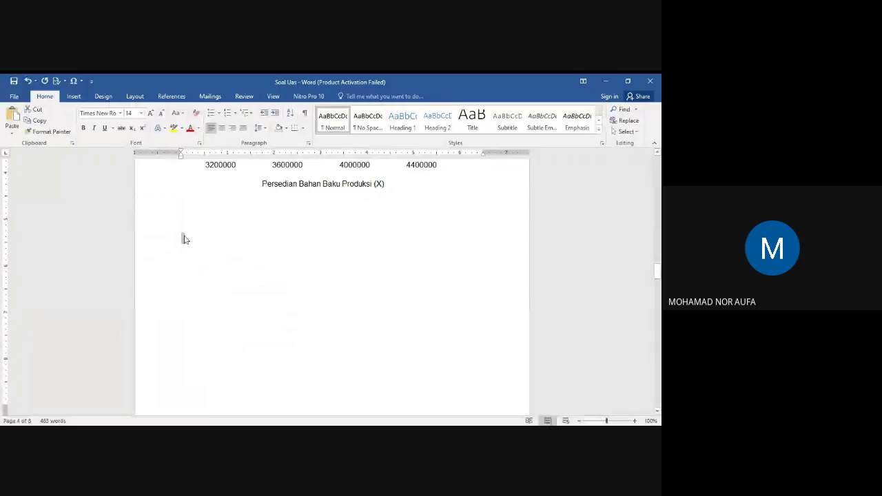
key("ctrl+v")
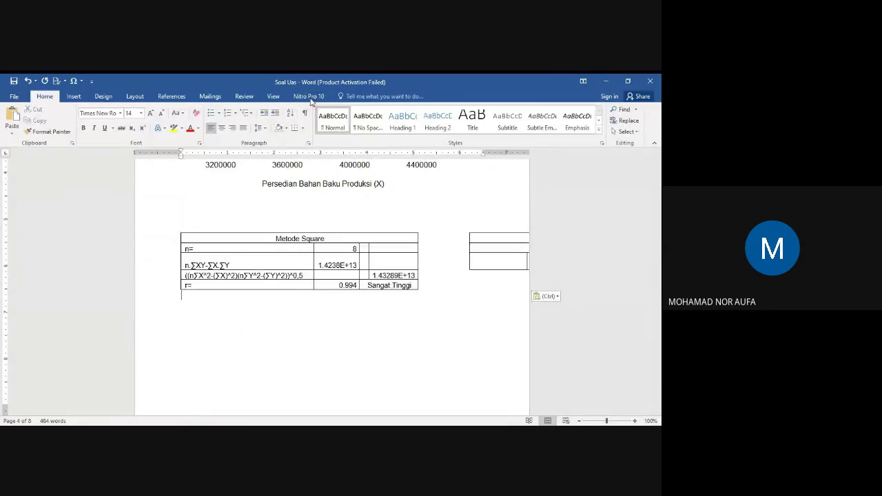
Autofit the whole pasted Metode Square and Metode Product Moment table to its contents.
left_click(177, 229)
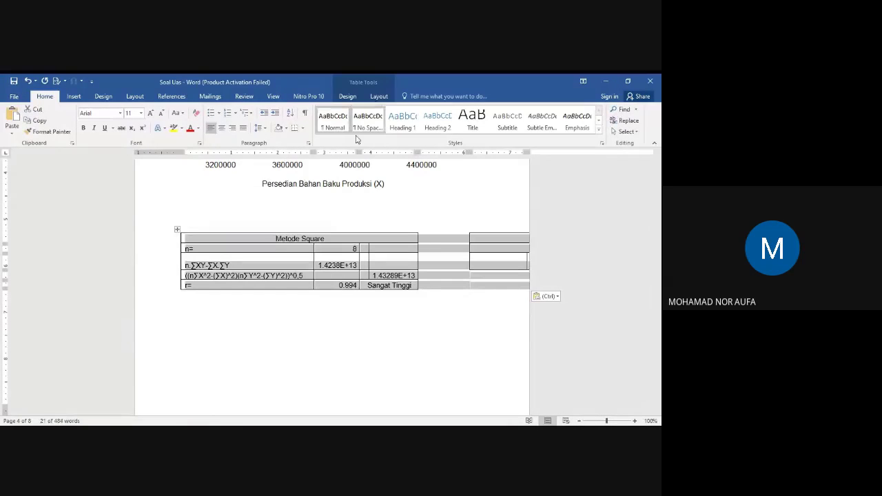
left_click(385, 99)
left_click(311, 119)
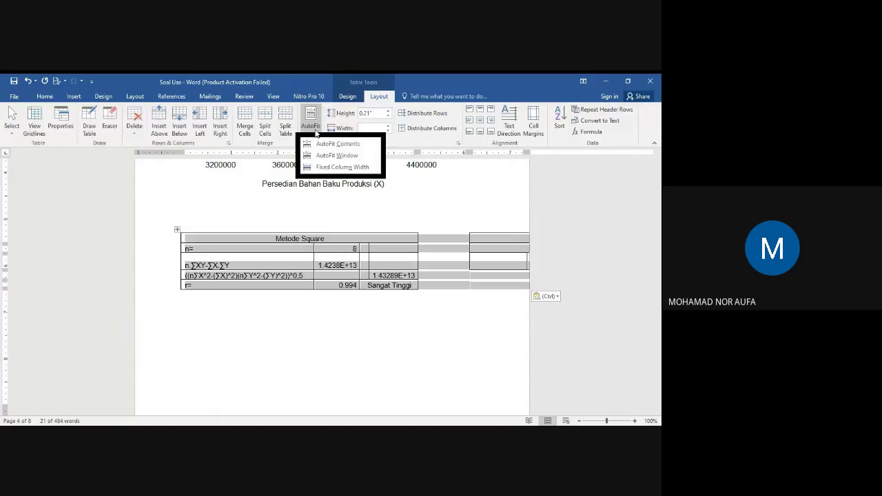
left_click(335, 145)
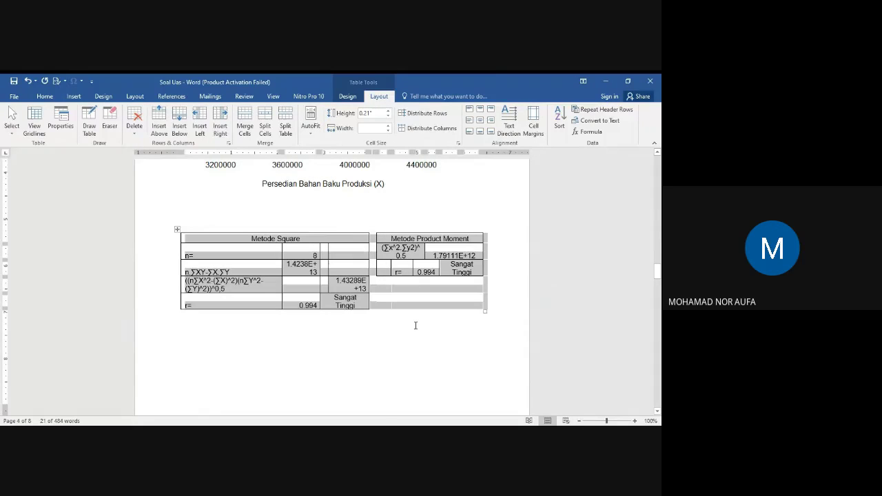
left_click(415, 325)
Review the report from the Langkah Keempat and Langkah kelima calculations through the Correlations table and charts to the R scatter plot.
left_click_drag(659, 273, 658, 275)
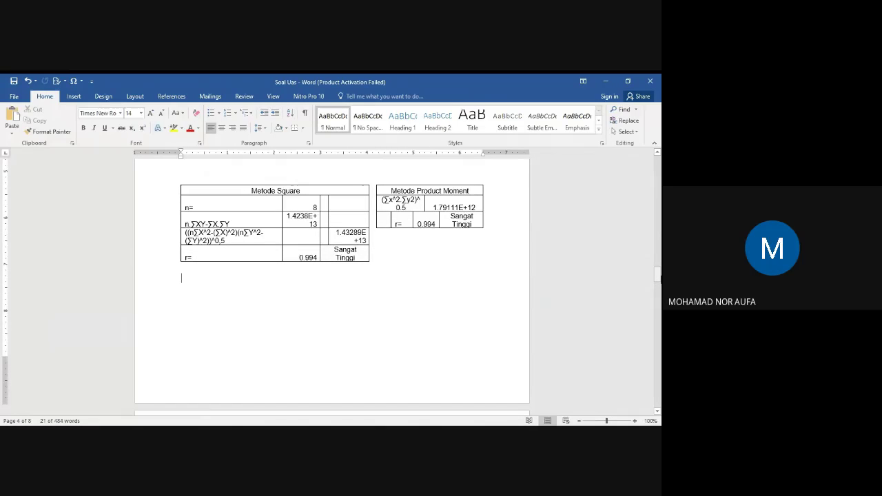
left_click_drag(659, 276, 659, 193)
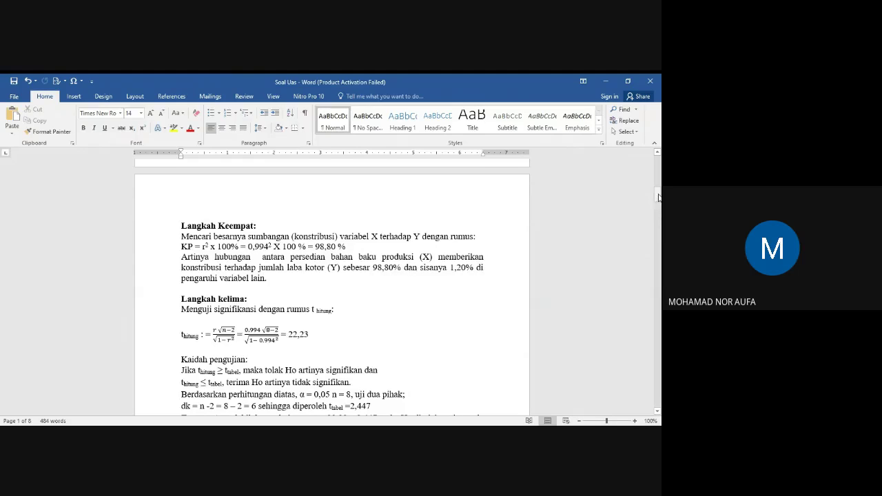
left_click_drag(658, 197, 657, 207)
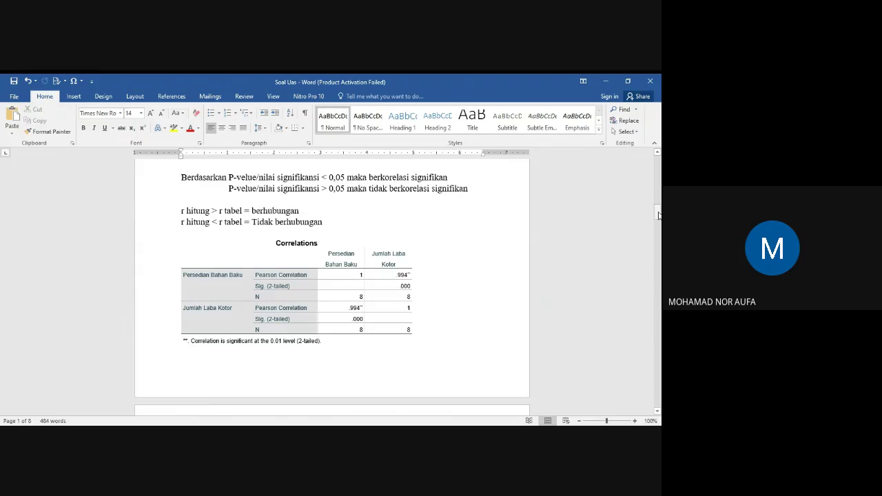
left_click_drag(659, 215, 659, 236)
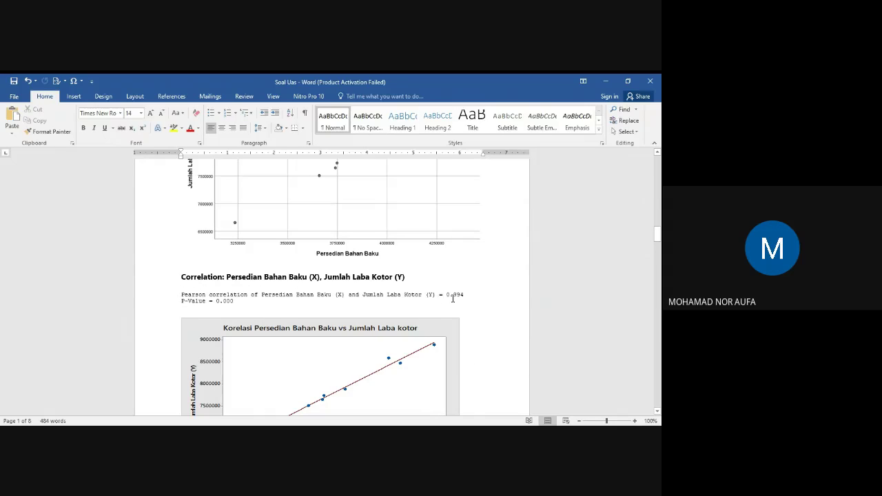
left_click_drag(659, 240, 659, 261)
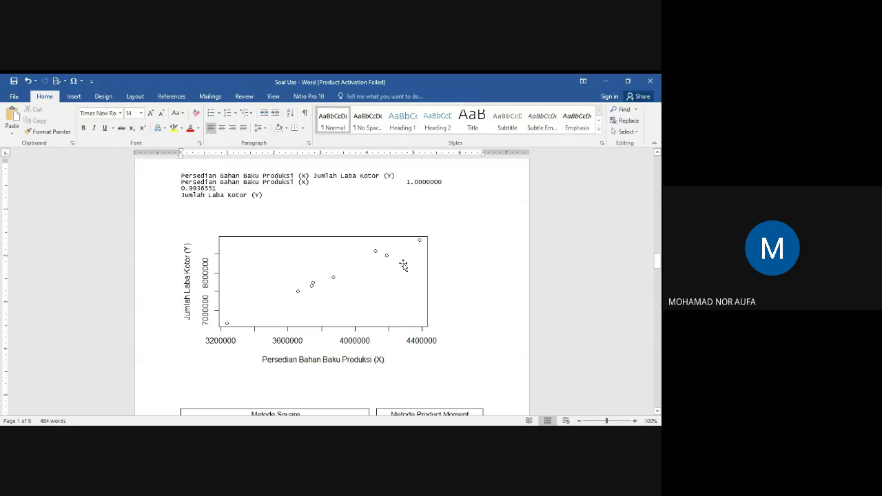
Compare the Metode Square and Metode Product Moment result tables with the contribution calculation under Langkah Keempat.
left_click_drag(658, 259, 659, 197)
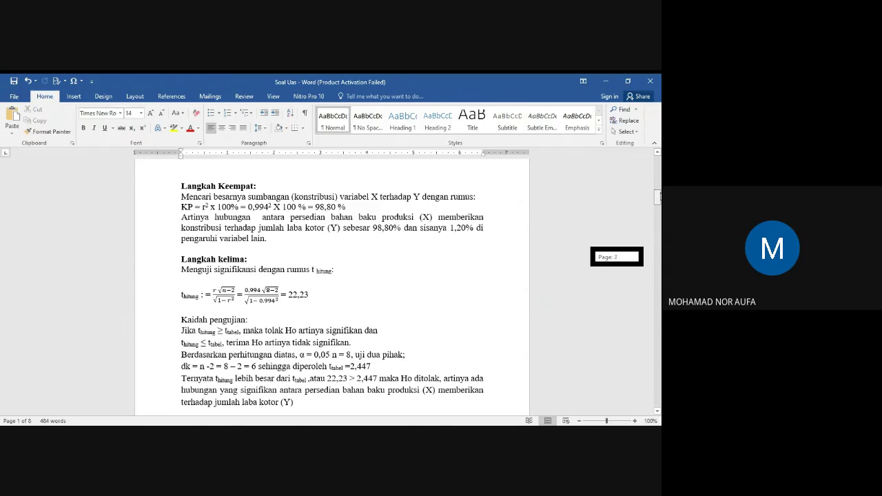
left_click_drag(659, 197, 658, 271)
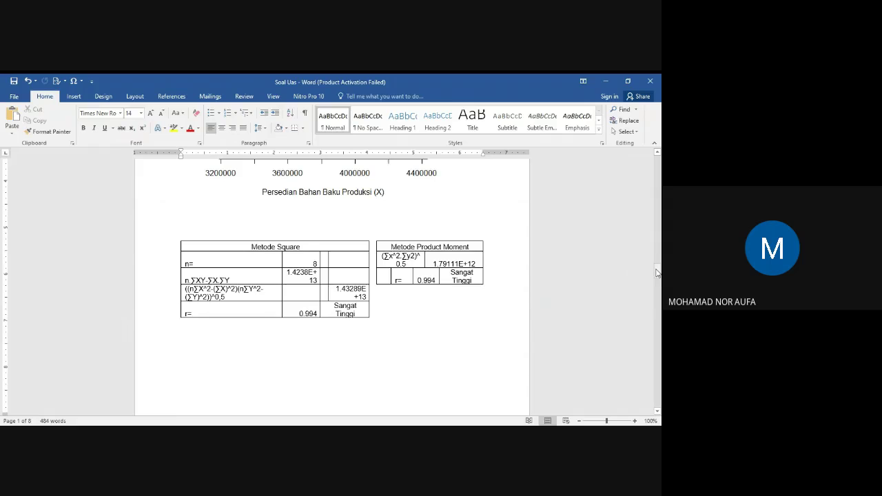
left_click_drag(658, 273, 658, 196)
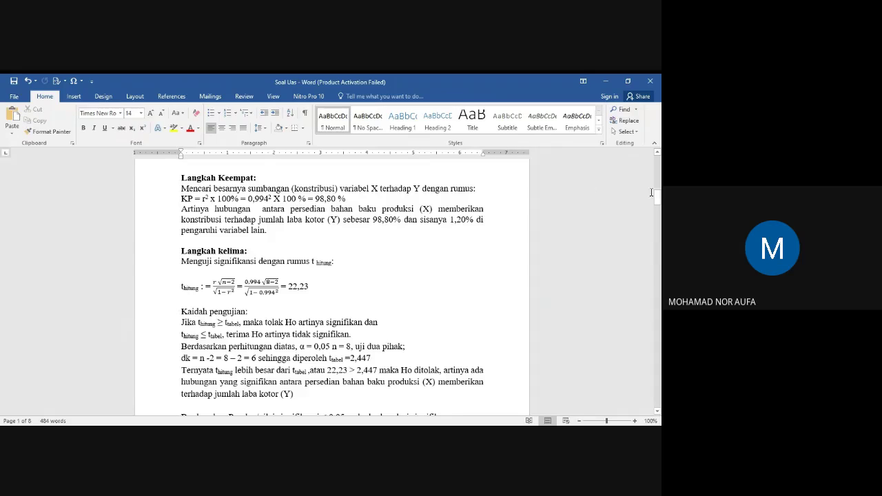
left_click_drag(658, 199, 659, 200)
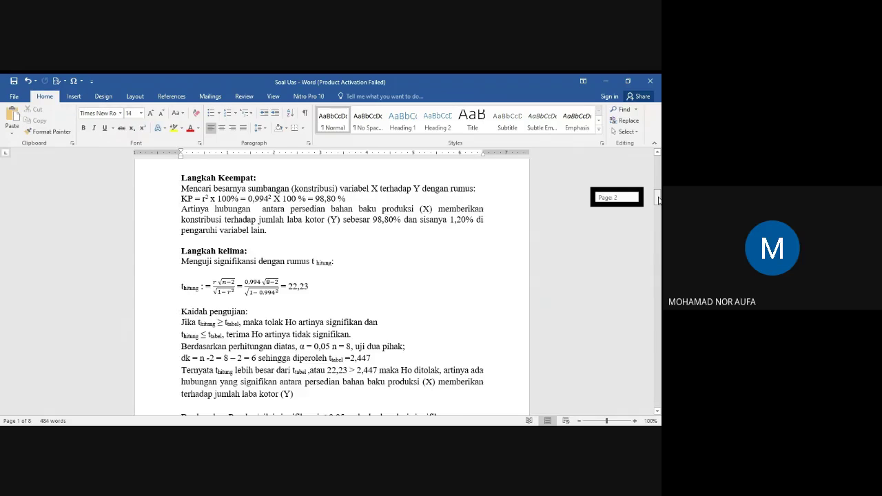
mouse_move(658, 200)
left_mouse_down()
mouse_move(658, 176)
mouse_move(658, 197)
left_mouse_up()
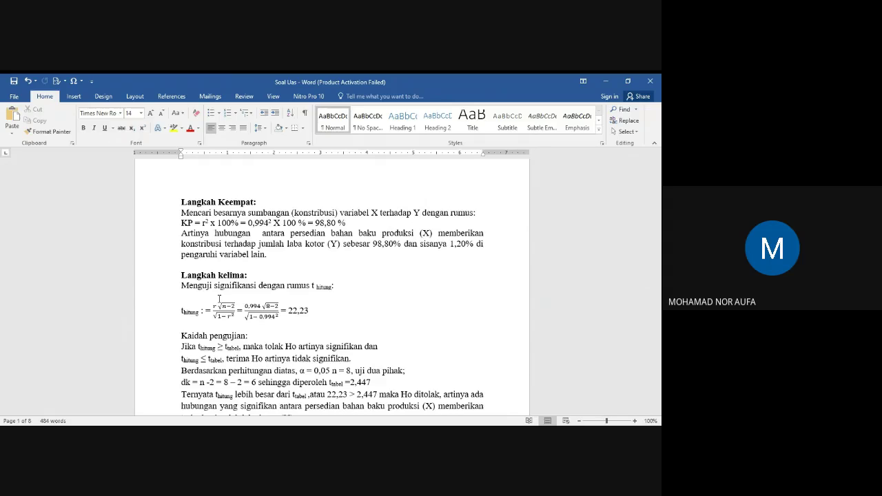
left_click(177, 287)
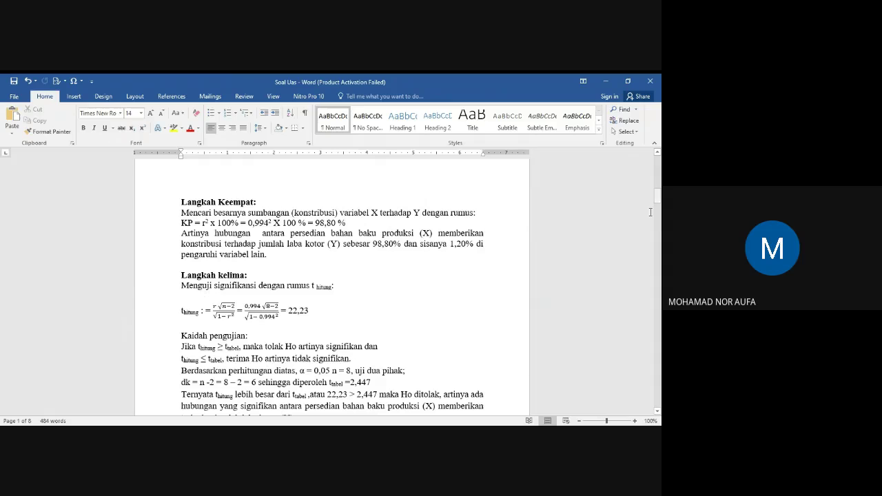
Read through the Langkah kelima significance test, the Correlations table, the Pearson correlation output and the R correlation results with their scatter plot.
left_click_drag(658, 196, 658, 202)
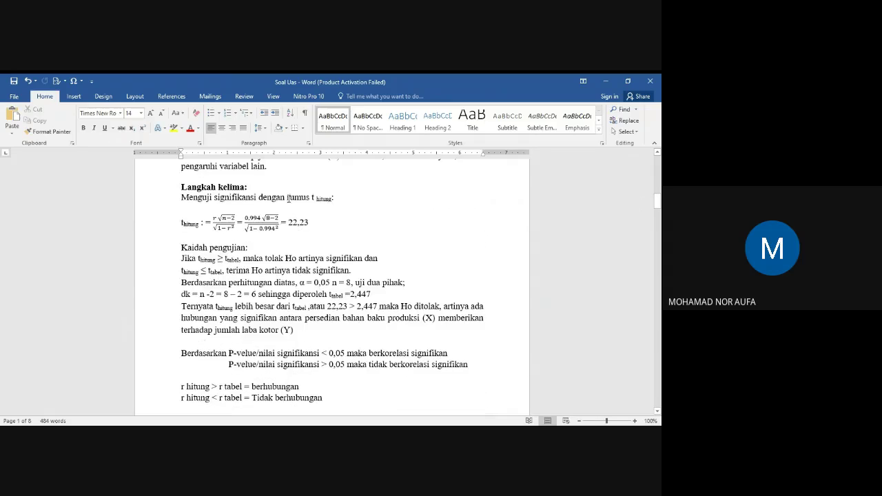
left_click(221, 222)
left_click_drag(660, 207, 660, 212)
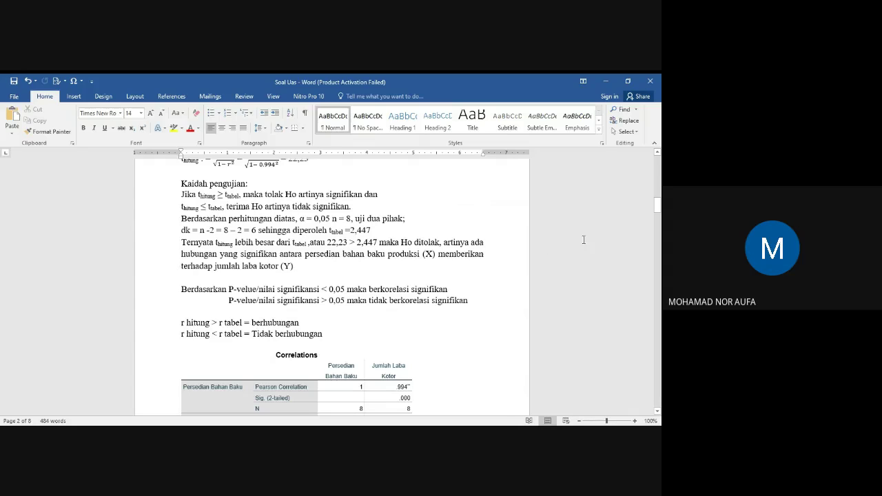
left_click(660, 205)
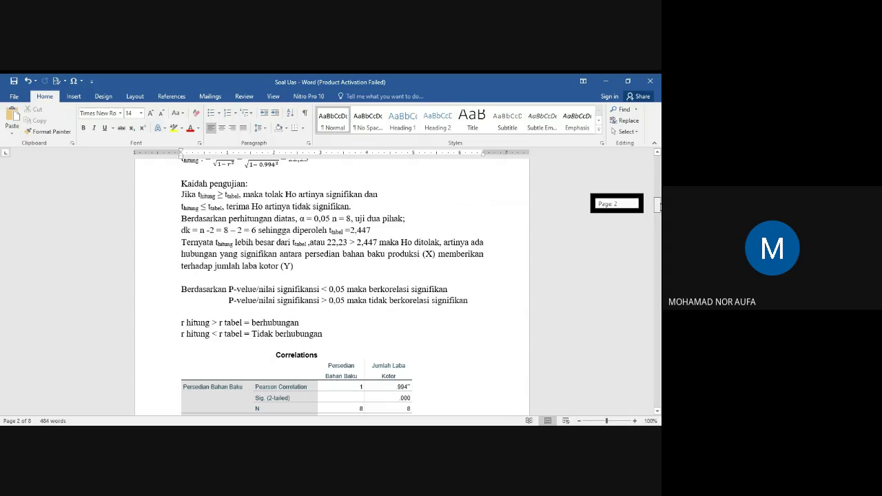
left_click_drag(659, 205, 658, 212)
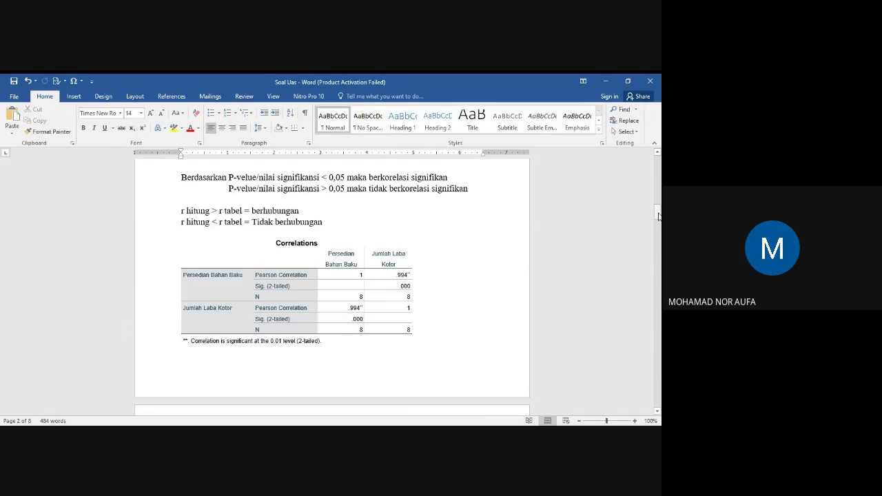
left_click_drag(658, 216, 659, 243)
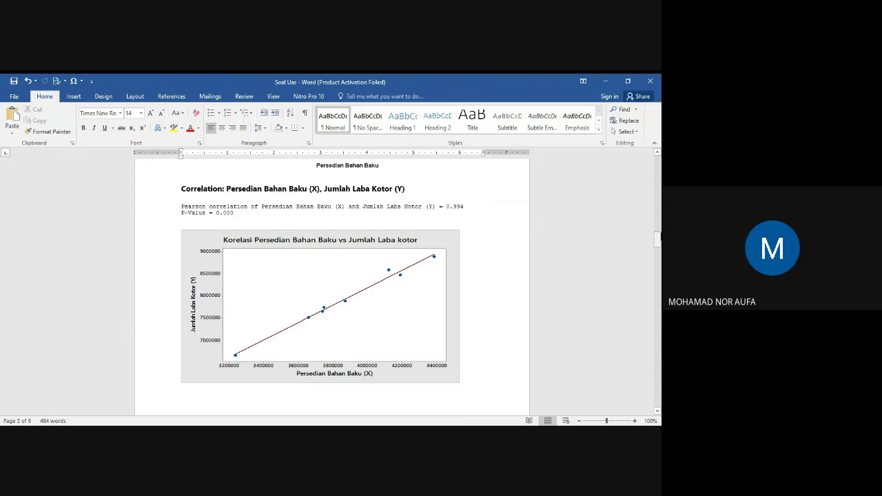
left_click_drag(657, 238, 657, 260)
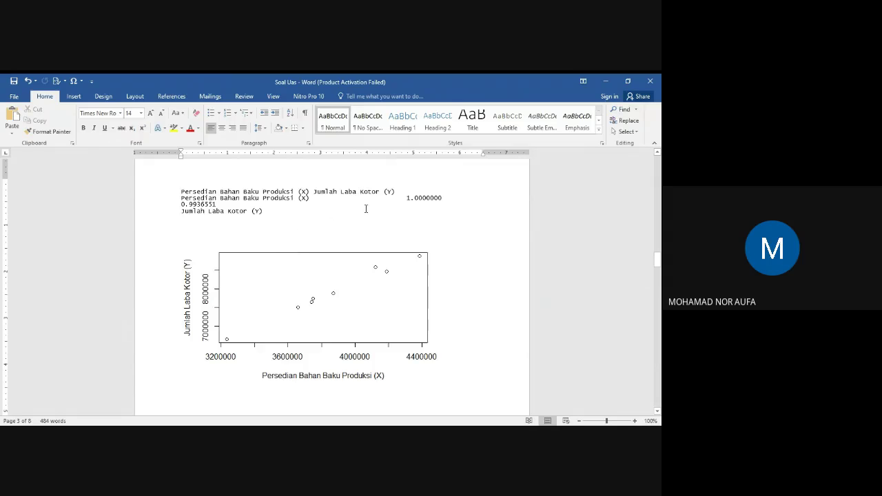
Recheck the Kaidah pengujian, P-value and r hitung versus r tabel criteria against the Correlations table and the scatter plot below it.
left_click_drag(658, 261, 659, 201)
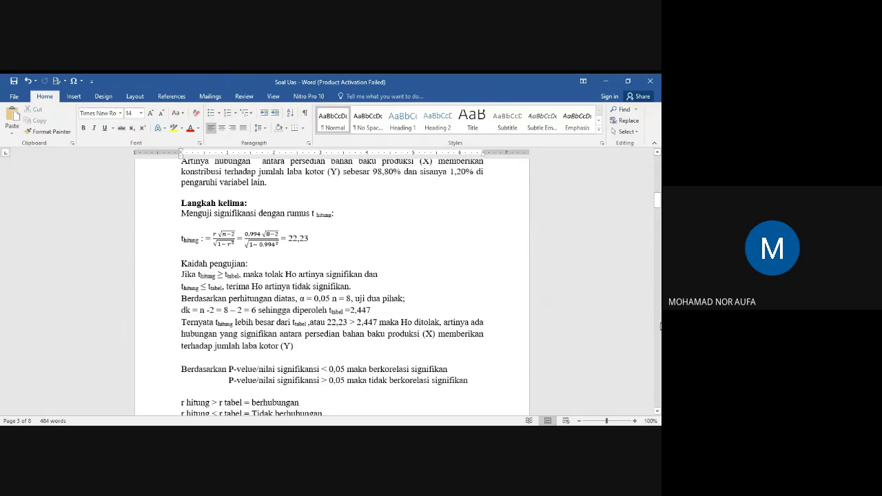
left_click_drag(657, 198, 657, 204)
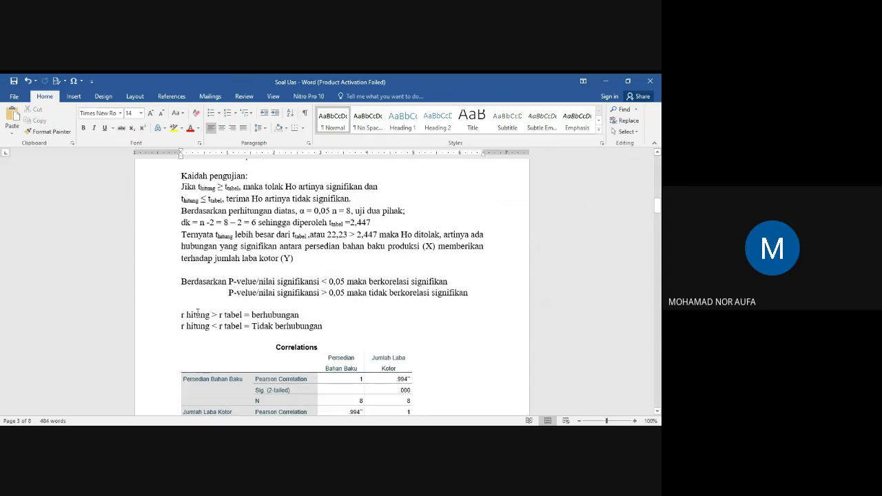
left_click(321, 320)
left_click_drag(658, 205, 659, 227)
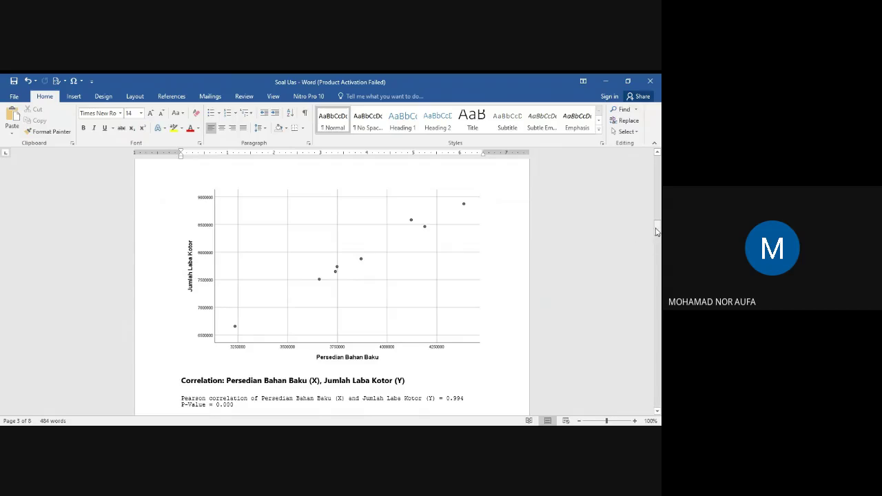
mouse_move(657, 232)
left_mouse_down()
mouse_move(658, 267)
mouse_move(658, 227)
left_mouse_up()
left_click_drag(659, 234, 660, 198)
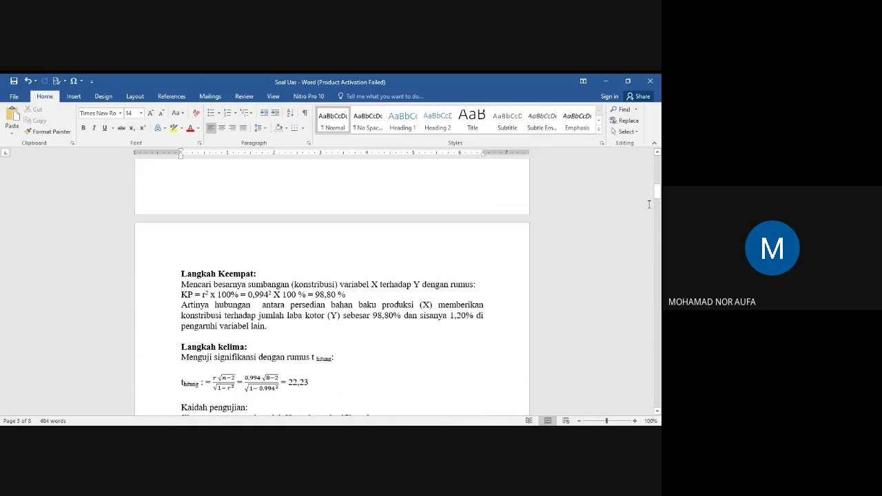